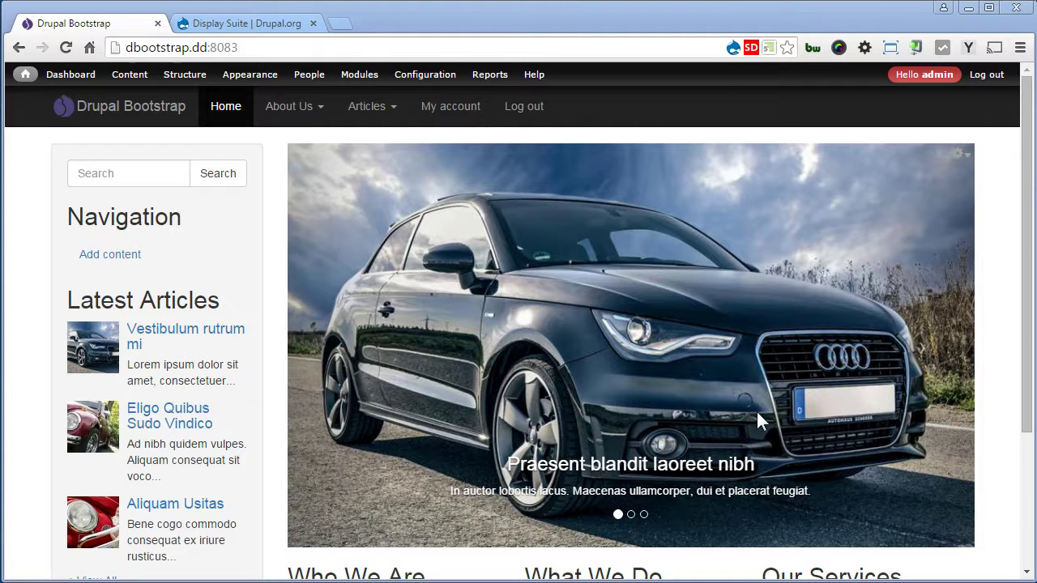
# - Open the 'Vestibulum rutrum mi' article and scroll through its car image, body text and Photos field
pyautogui.click(195, 328)
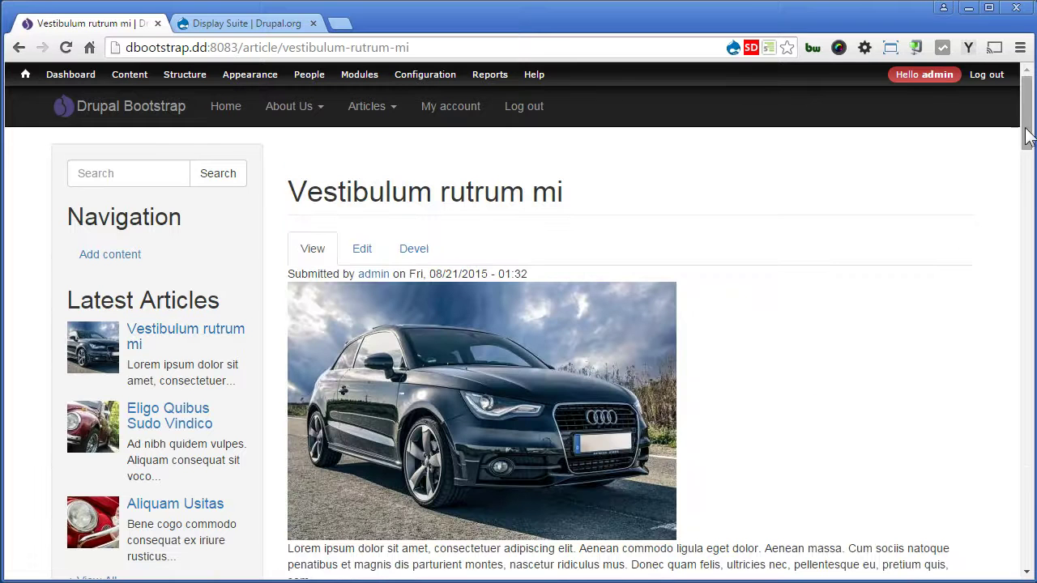
pyautogui.click(1027, 122)
pyautogui.moveTo(1029, 126); pyautogui.dragTo(998, 154)
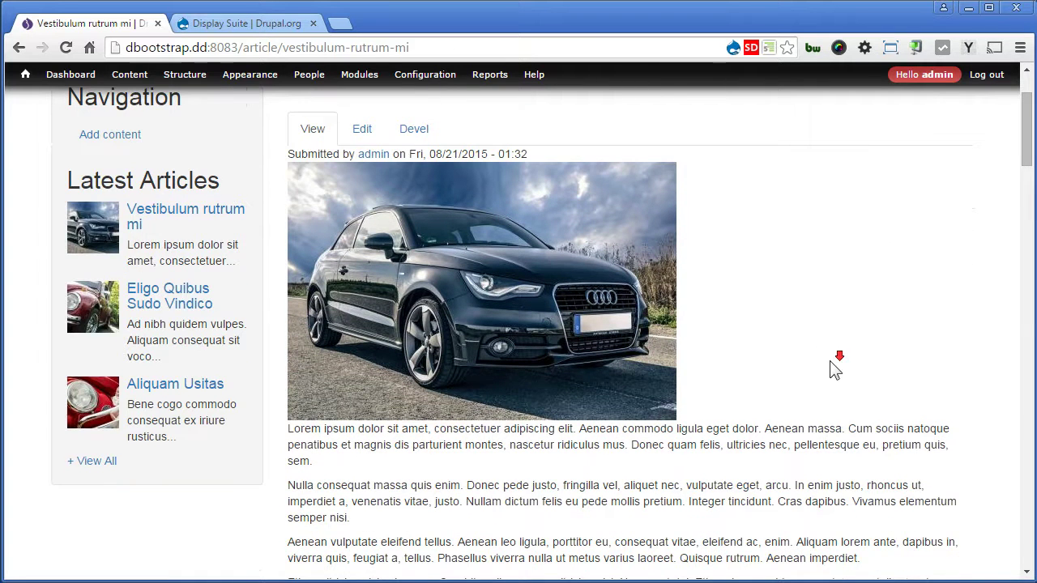
pyautogui.scroll(-2, 818, 357)
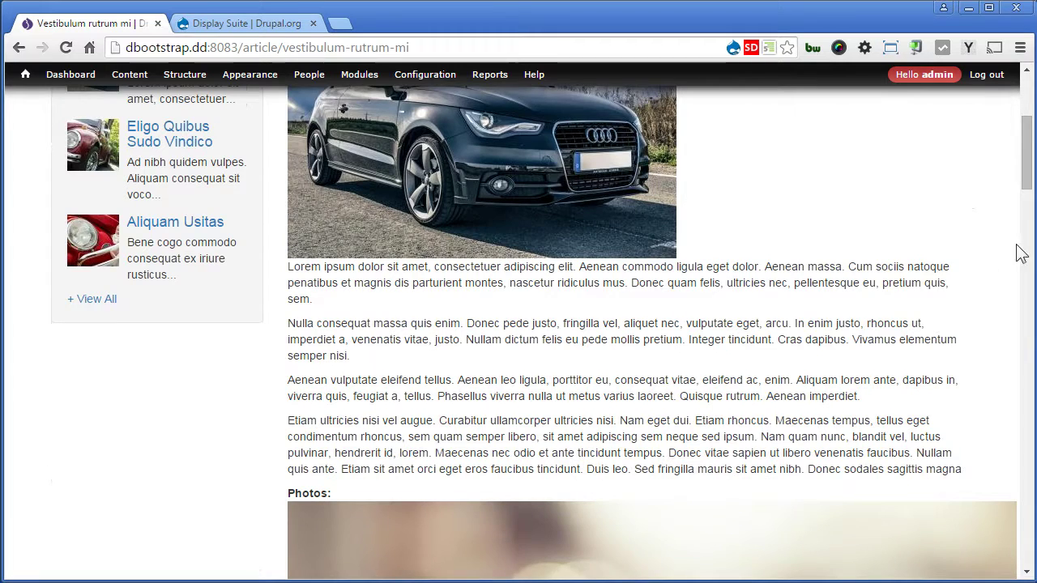
pyautogui.moveTo(1028, 196); pyautogui.dragTo(1025, 558)
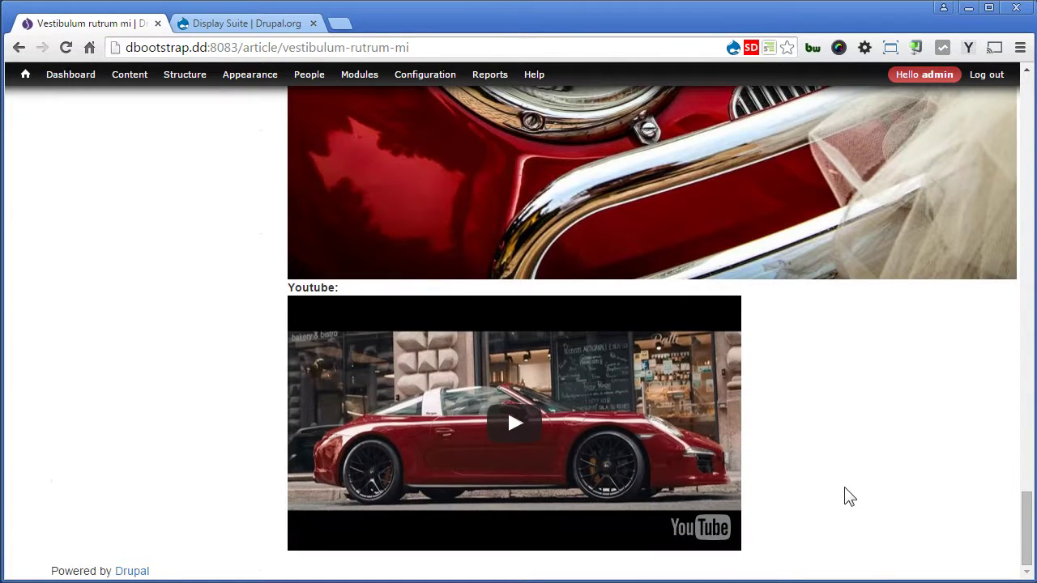
pyautogui.moveTo(1027, 523); pyautogui.dragTo(1028, 88)
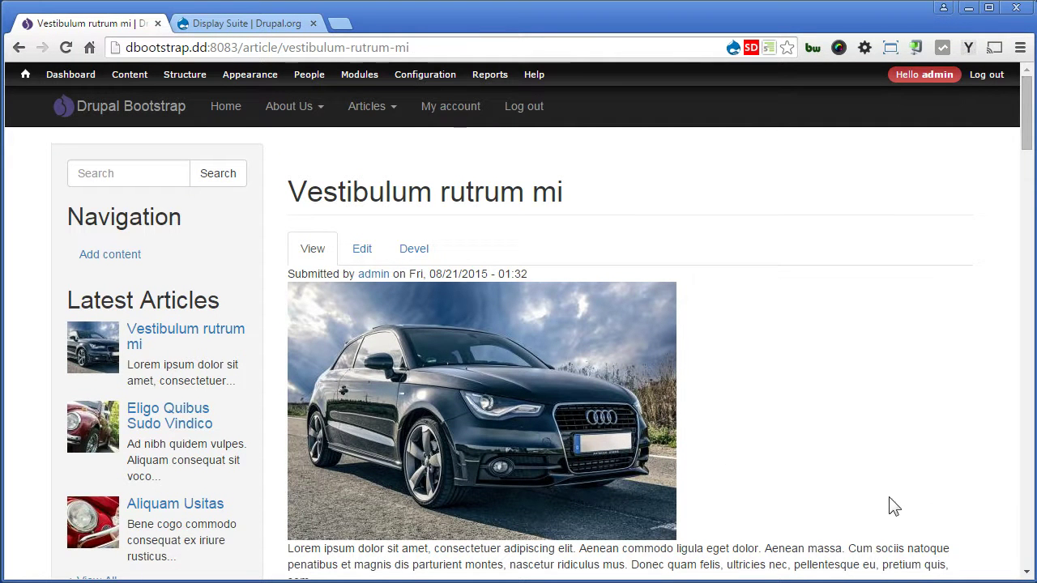
pyautogui.scroll(-2, 915, 486)
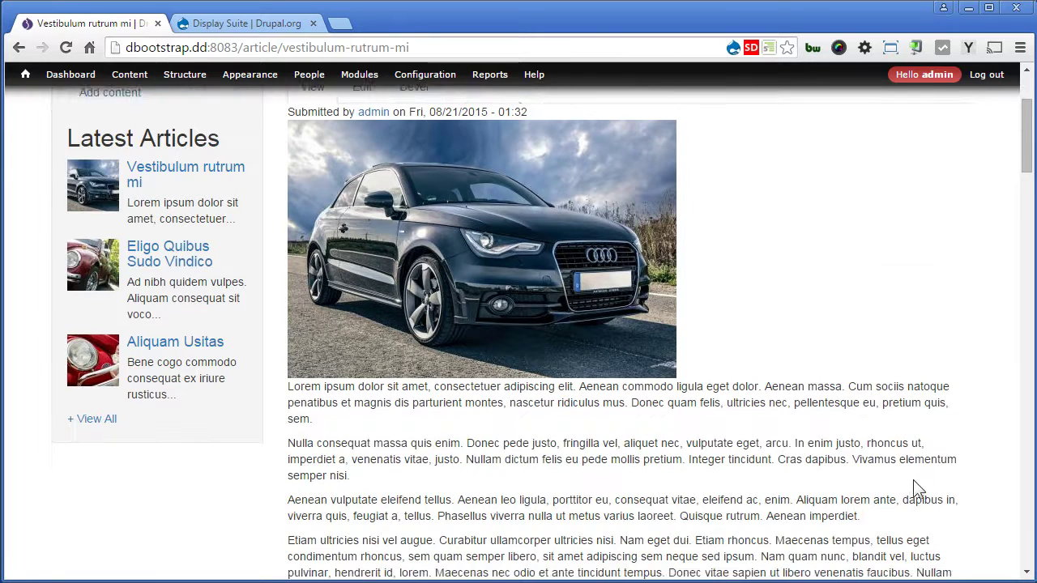
pyautogui.scroll(-1, 915, 486)
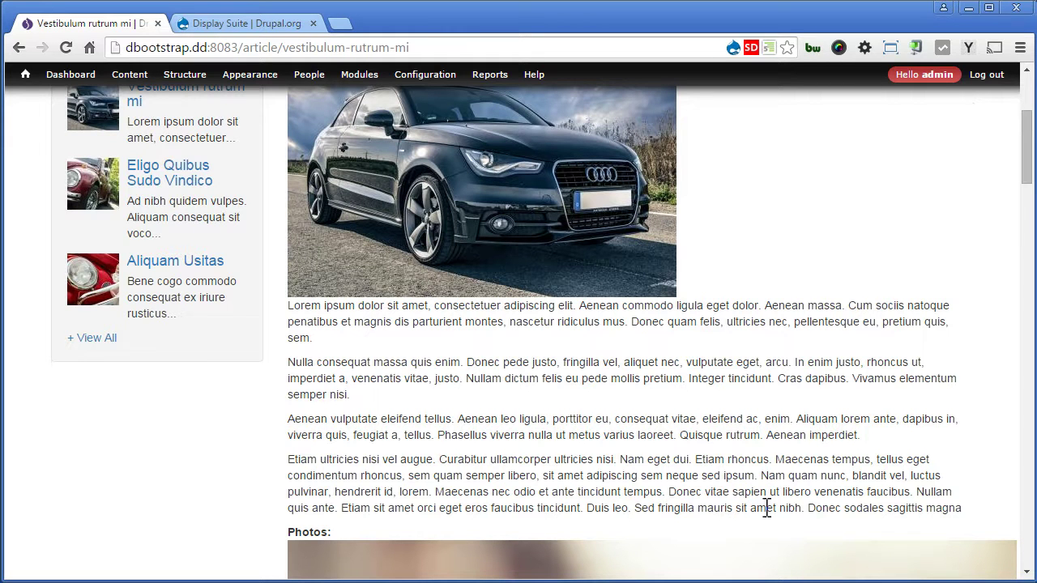
pyautogui.scroll(3, 766, 508)
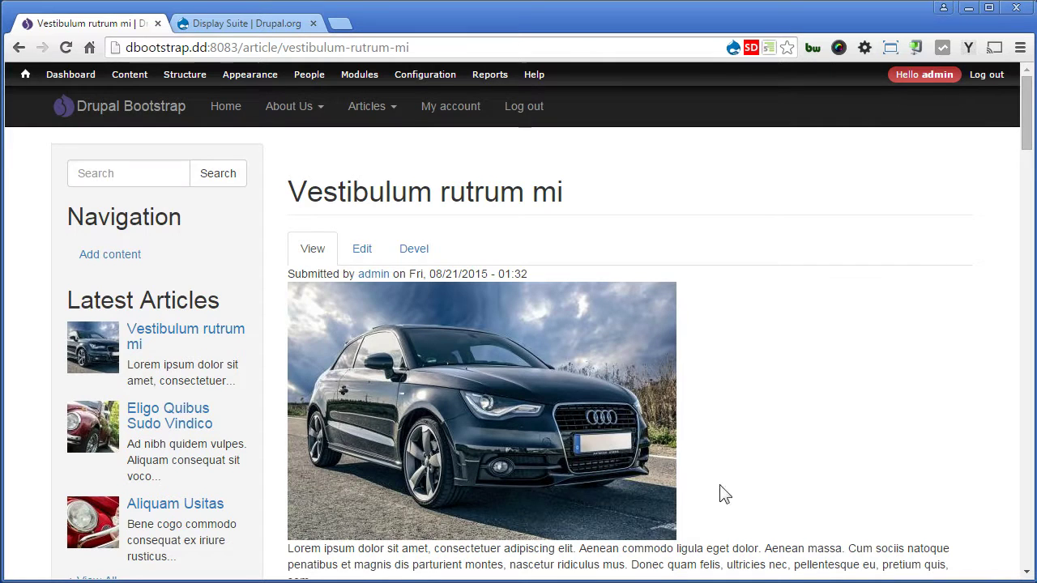
# - Go from the Display Suite project page to its screencasts page, then to All screencasts
pyautogui.click(284, 24)
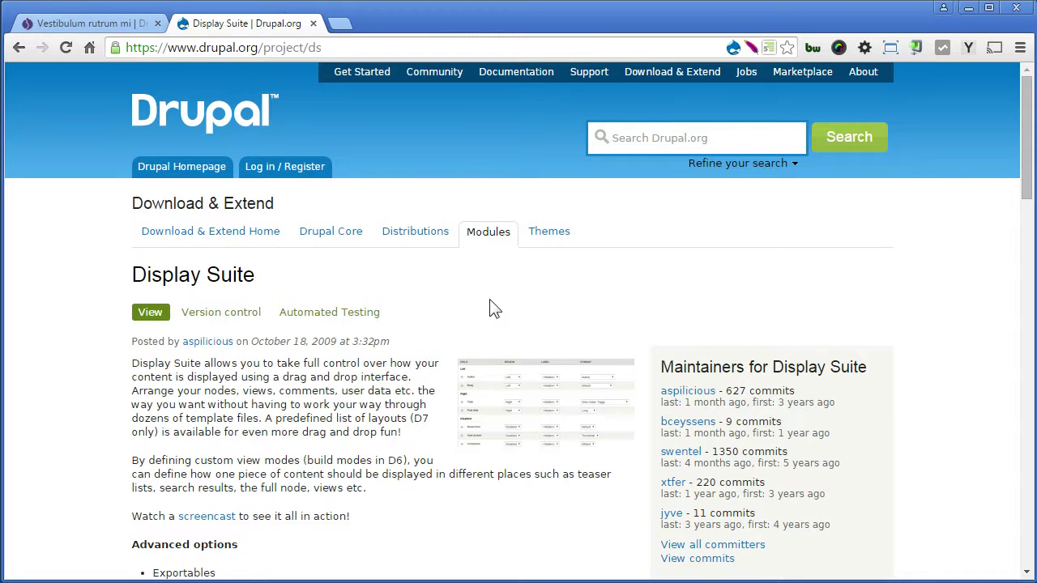
pyautogui.scroll(-1, 492, 310)
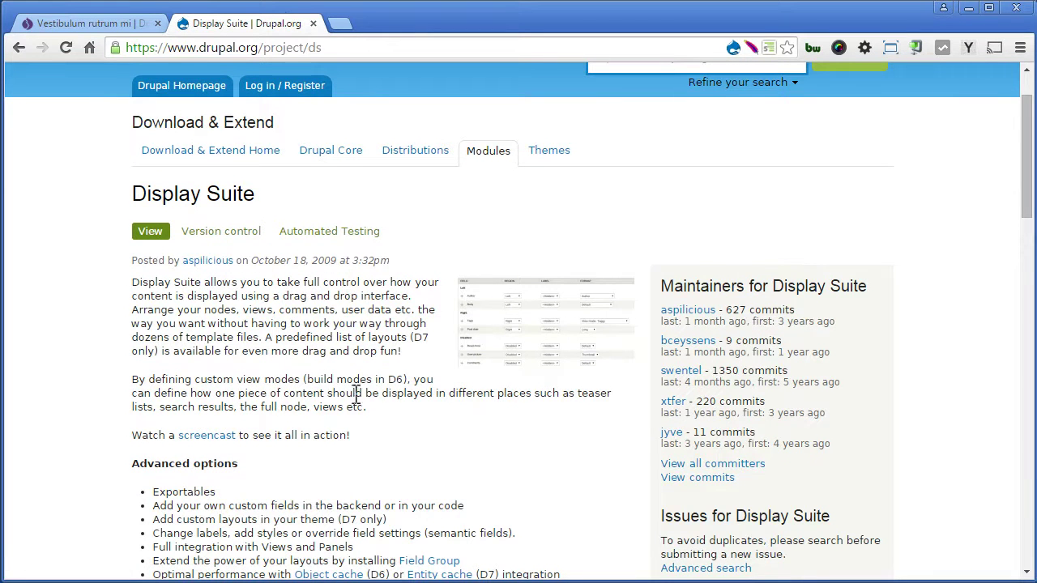
pyautogui.click(209, 435)
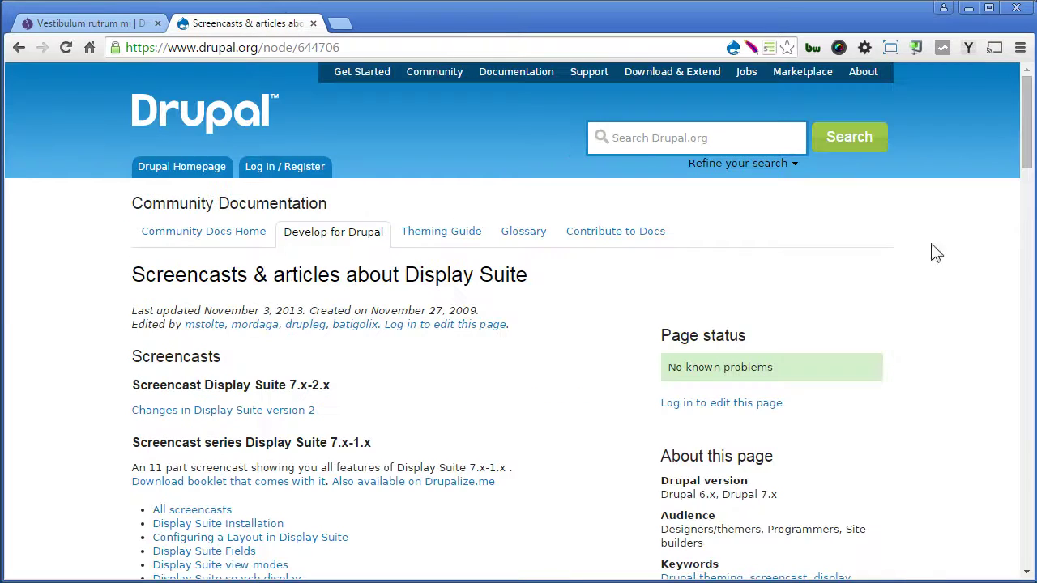
pyautogui.scroll(-3, 1023, 145)
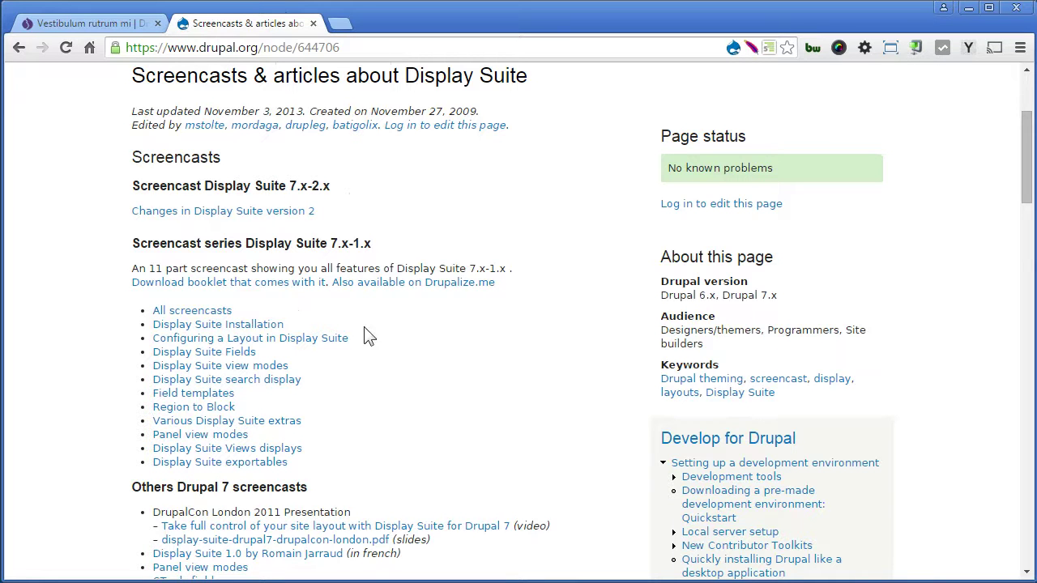
pyautogui.click(209, 310)
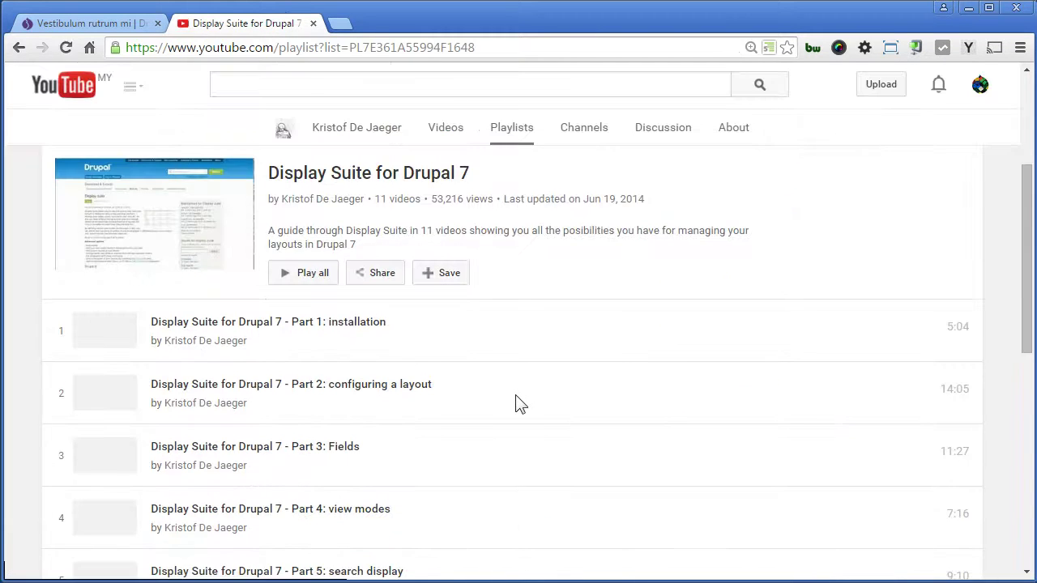
pyautogui.scroll(-4, 519, 404)
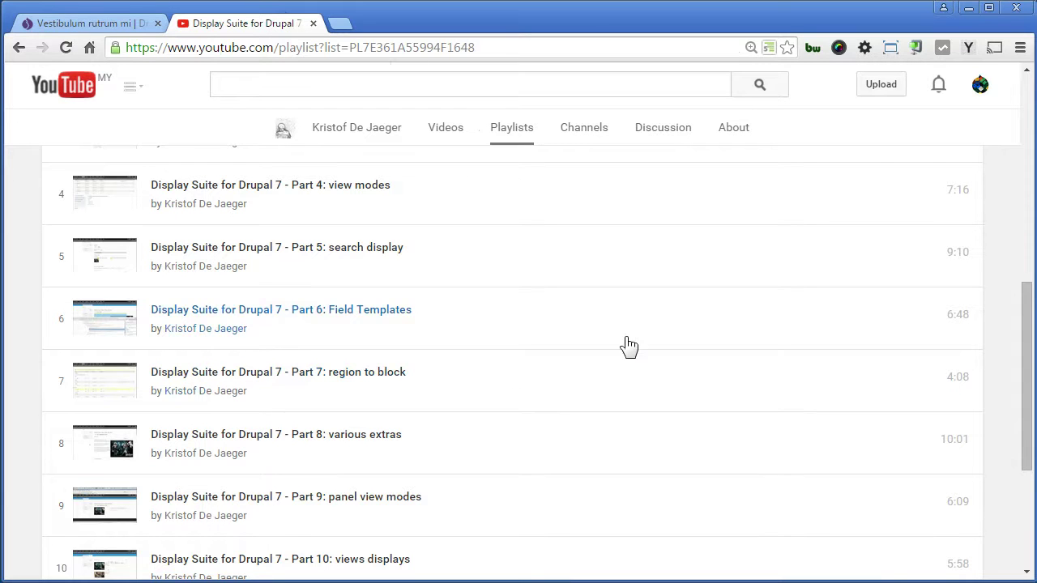
pyautogui.click(18, 48)
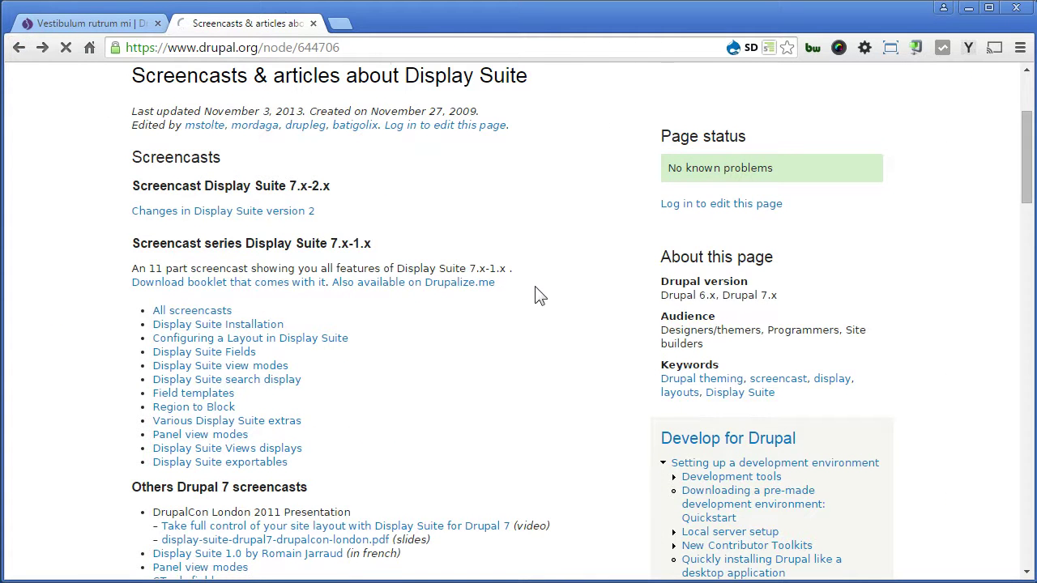
# - Copy the Display Suite 7.x-2.11 tar.gz download link and return to the local article tab
pyautogui.click(18, 45)
pyautogui.moveTo(1024, 176); pyautogui.dragTo(1030, 274)
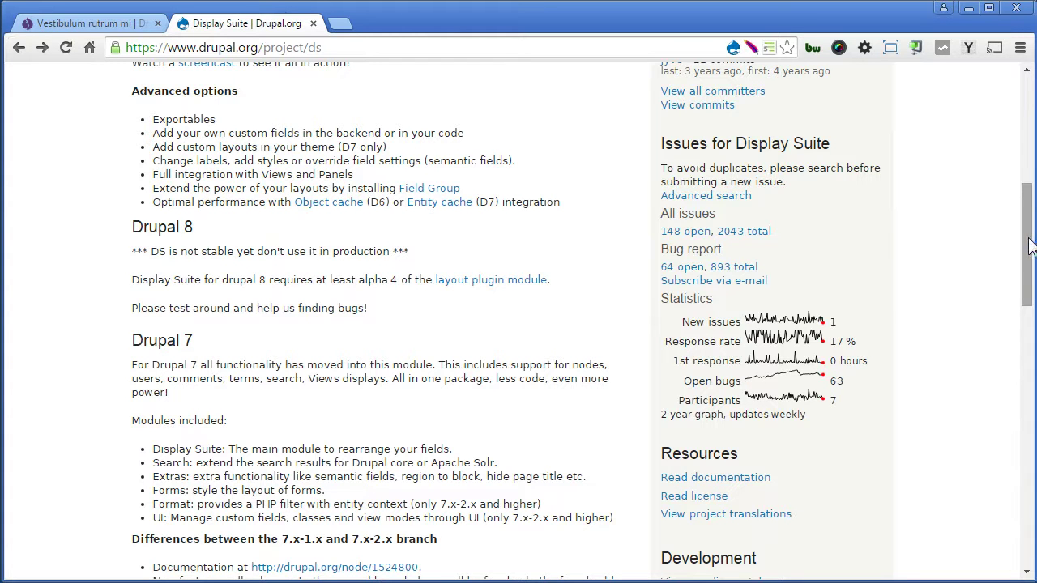
pyautogui.moveTo(1030, 247); pyautogui.dragTo(1031, 451)
pyautogui.rightClick(347, 309)
pyautogui.click(396, 389)
pyautogui.click(86, 23)
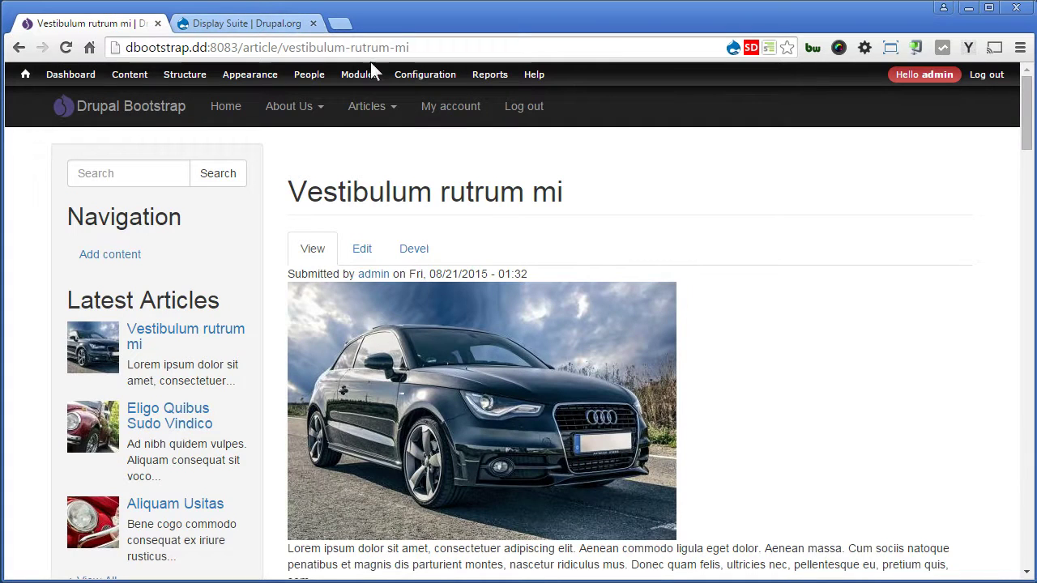
# - Install the Display Suite module from the pasted 7.x-2.11 tar.gz download URL
pyautogui.click(416, 122)
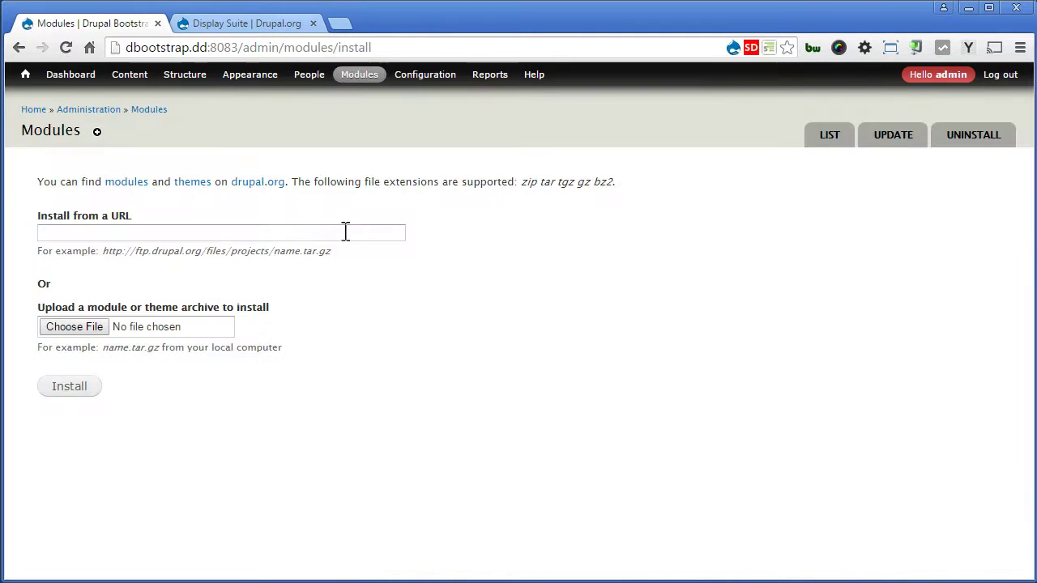
pyautogui.click(344, 232)
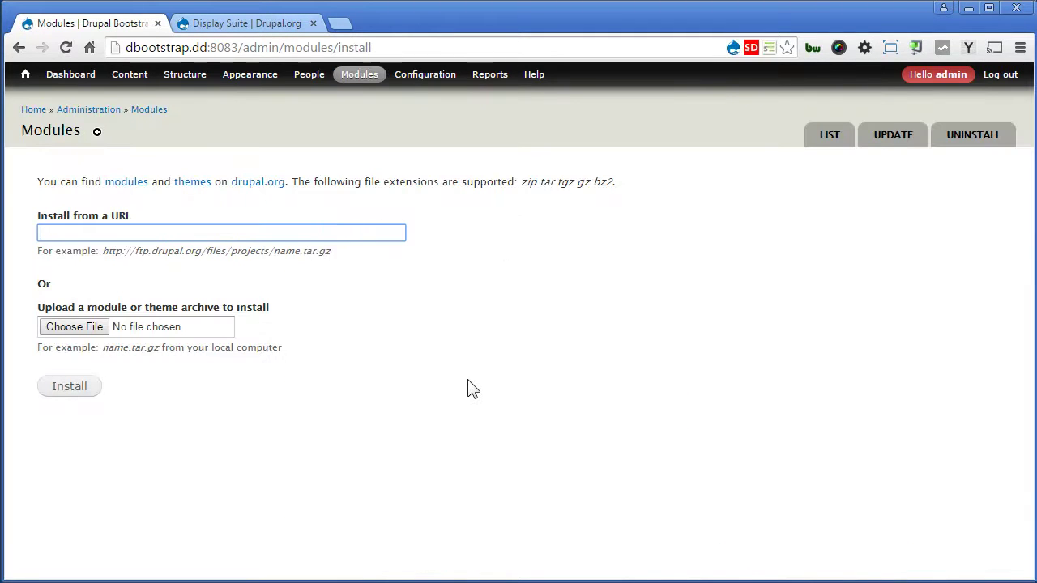
pyautogui.write('http://ftp.drupal.org/files/projects/ds-7.x-2.11.tar.gz')
pyautogui.click(65, 388)
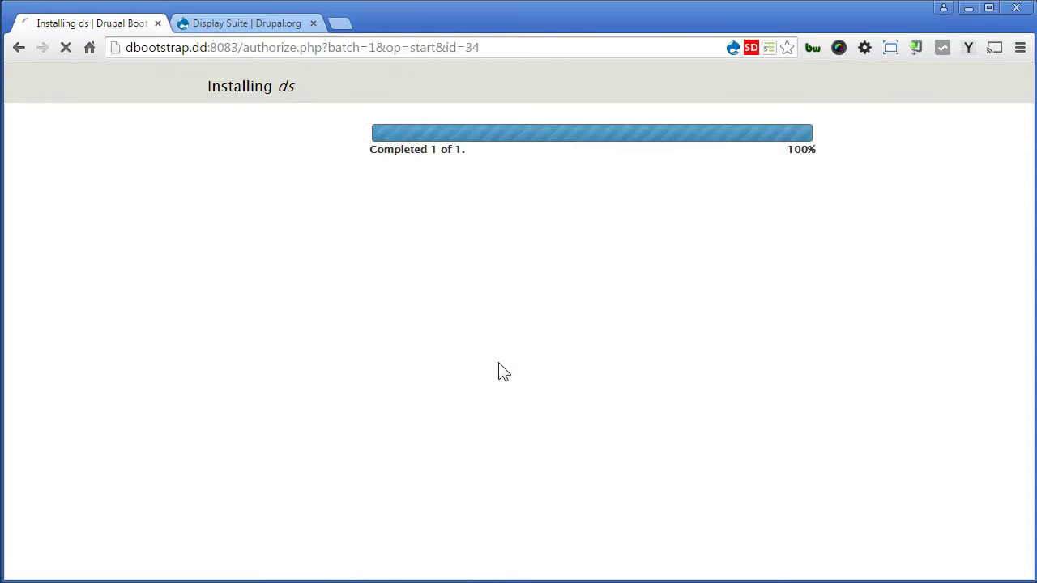
# - Enable Display Suite, Display Suite UI, Display Suite Extras and Display Suite Format, and save the configuration
pyautogui.click(525, 271)
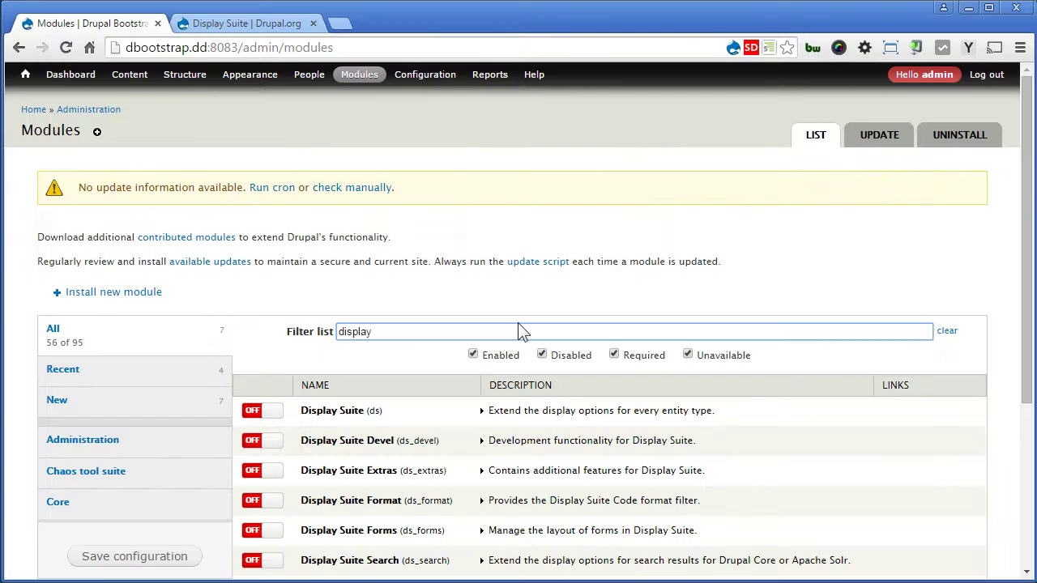
pyautogui.scroll(-2, 523, 332)
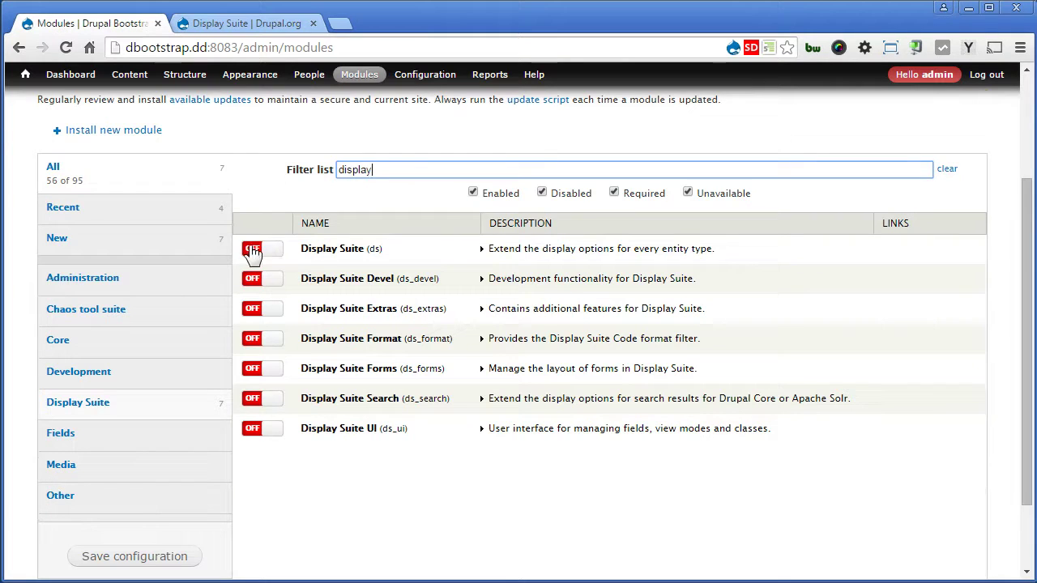
pyautogui.click(254, 247)
pyautogui.click(252, 429)
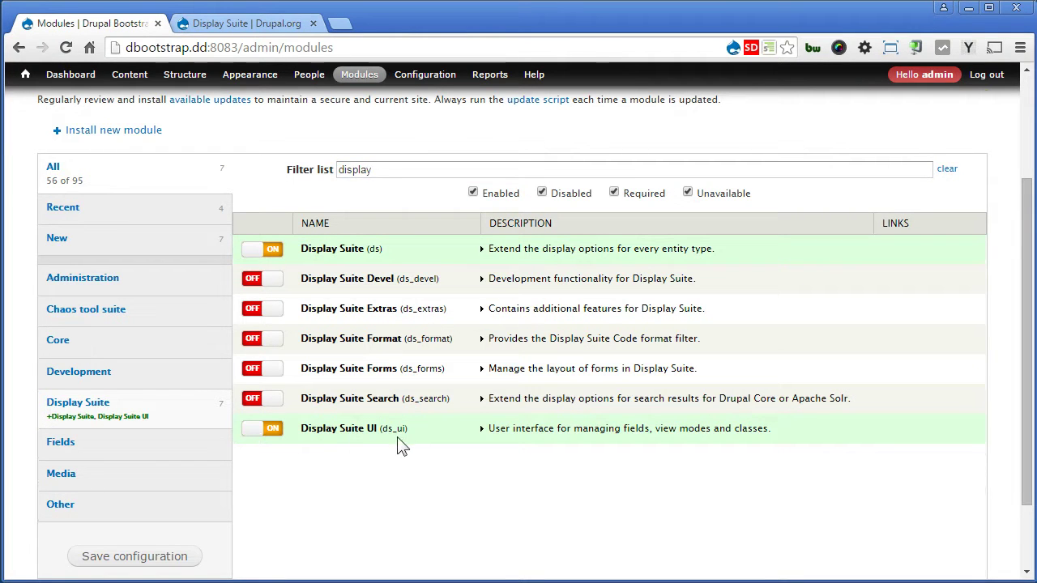
pyautogui.click(253, 309)
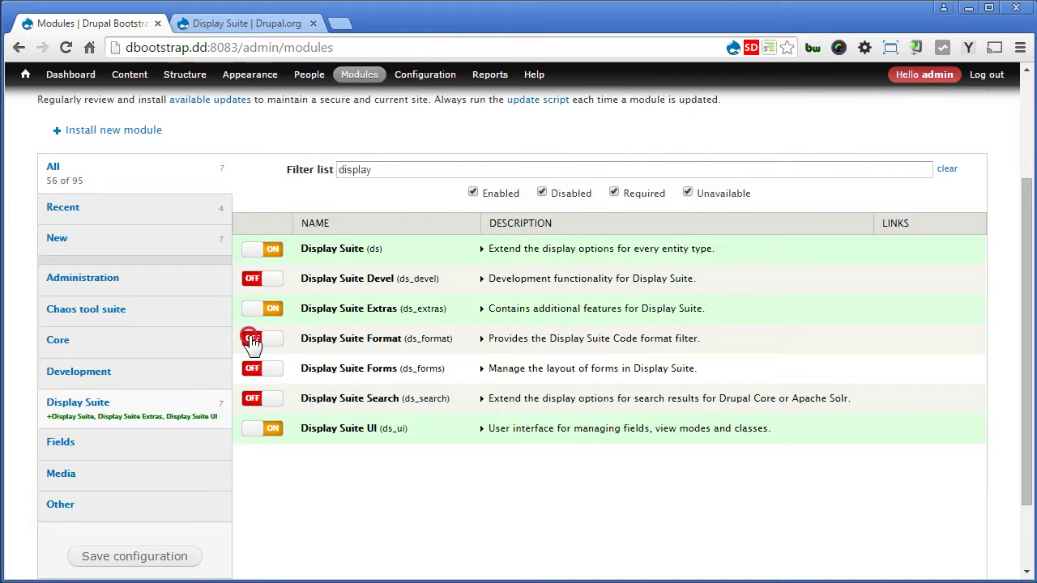
pyautogui.click(252, 339)
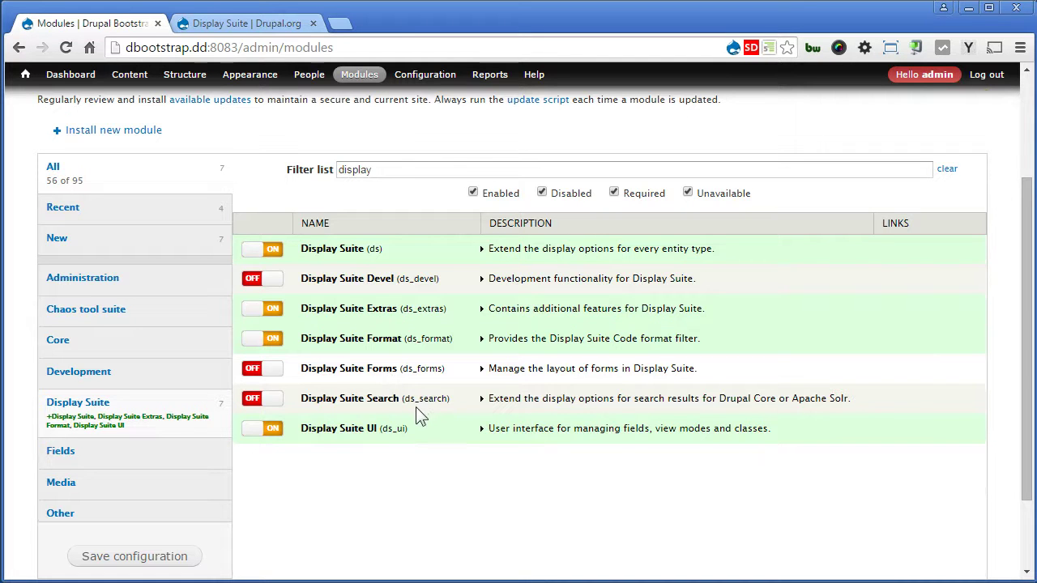
pyautogui.click(159, 557)
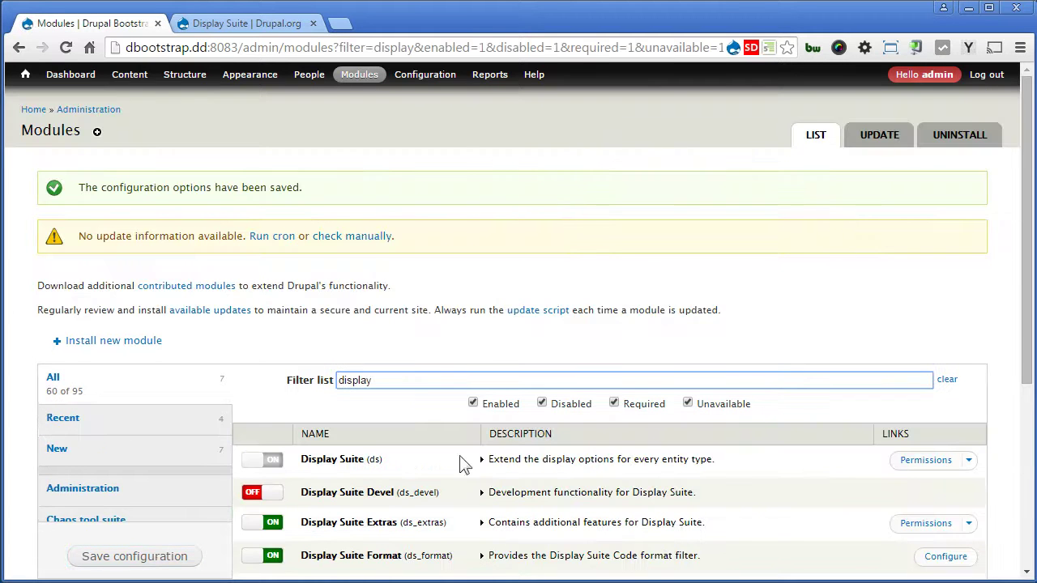
# - On Article's Manage display page, choose the Two column stacked layout and save it
pyautogui.moveTo(178, 84)
pyautogui.moveTo(201, 118)
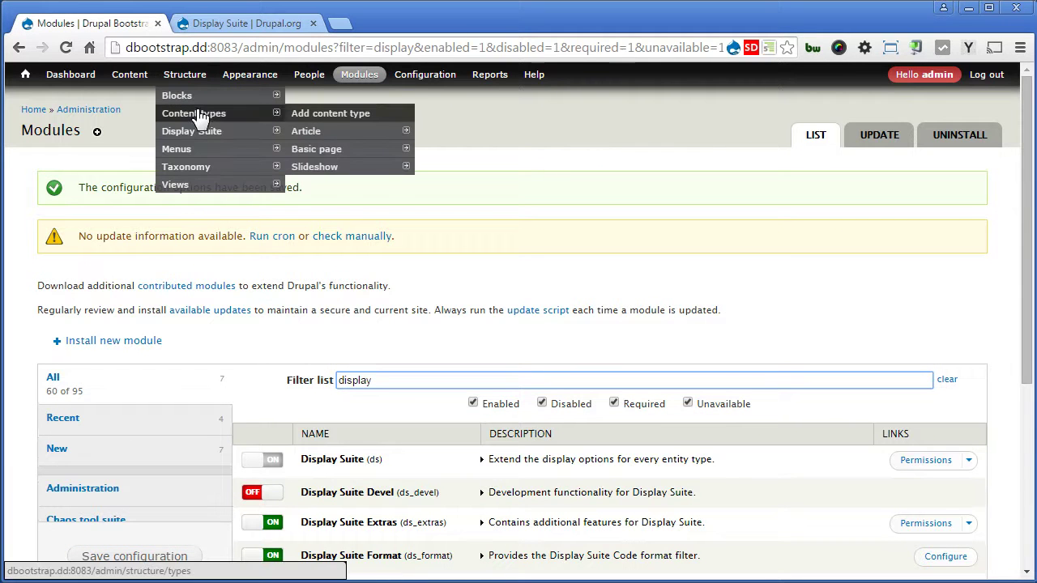
pyautogui.moveTo(328, 134)
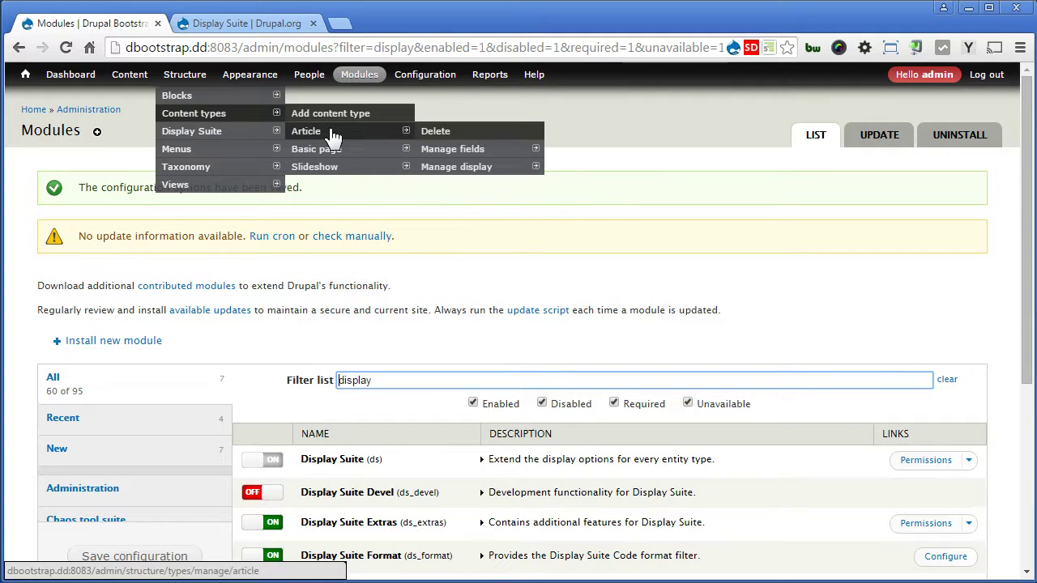
pyautogui.click(461, 171)
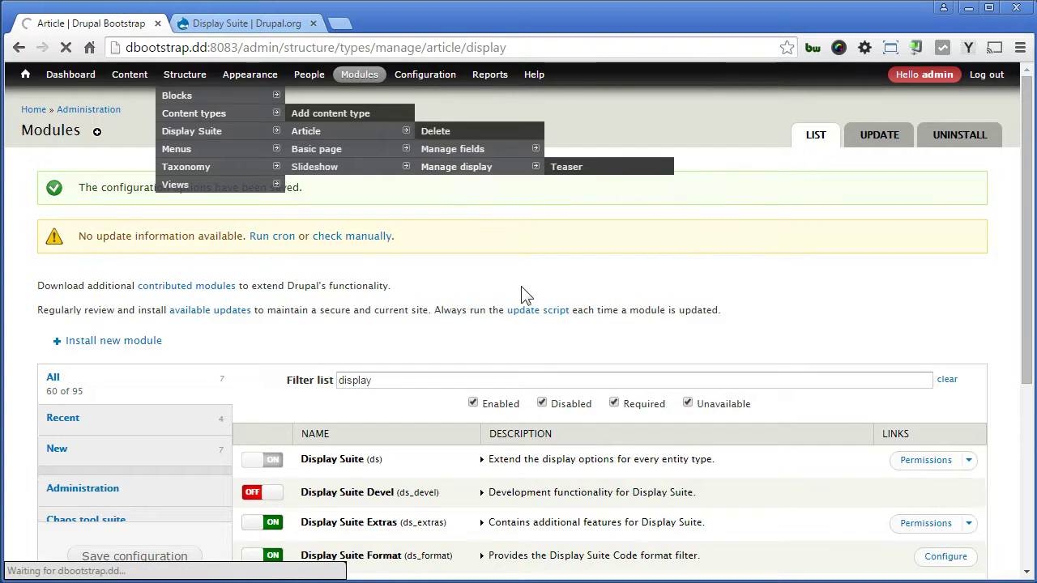
pyautogui.scroll(-2, 527, 287)
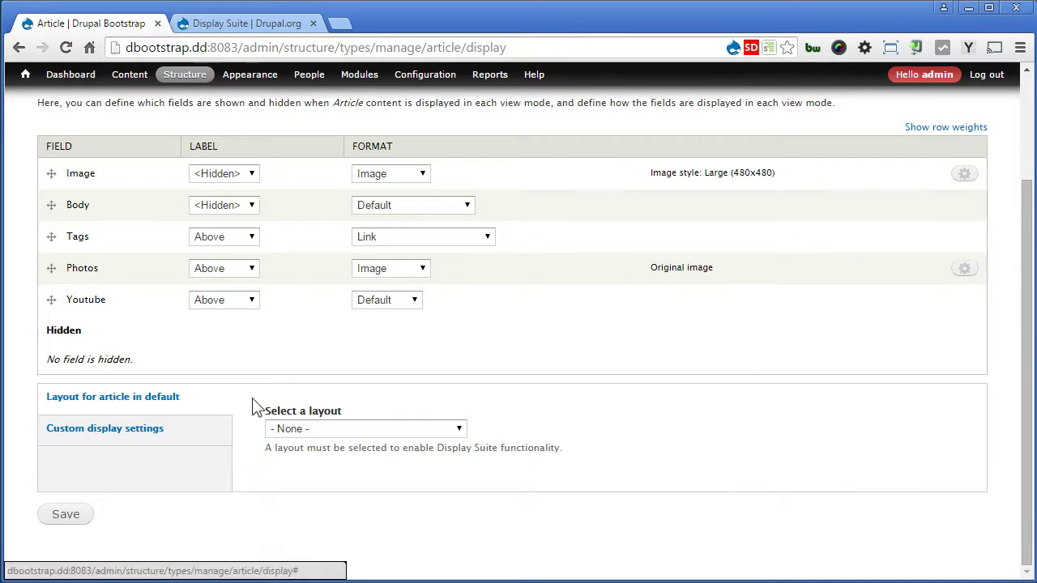
pyautogui.click(424, 435)
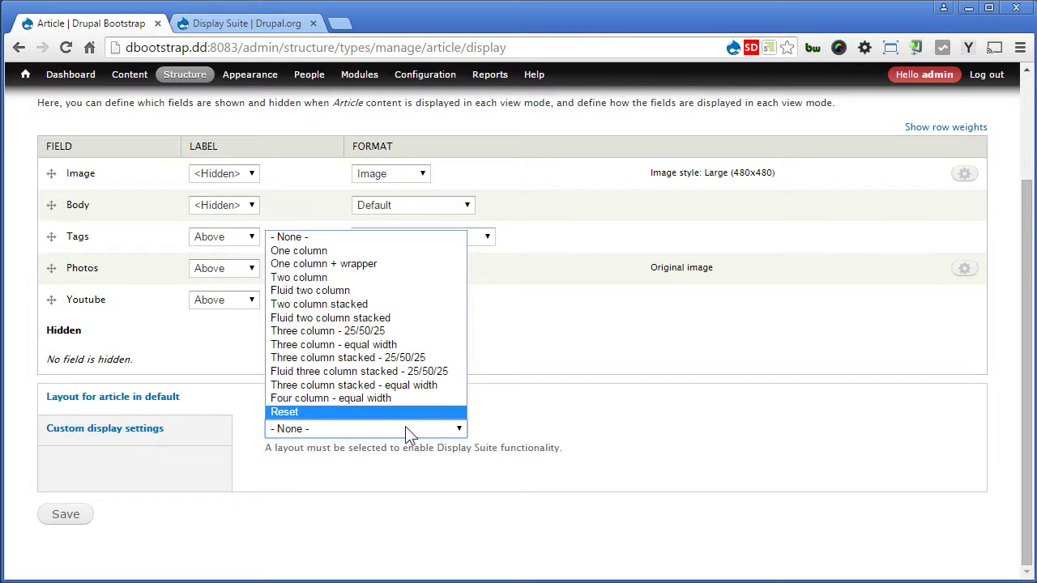
pyautogui.click(380, 303)
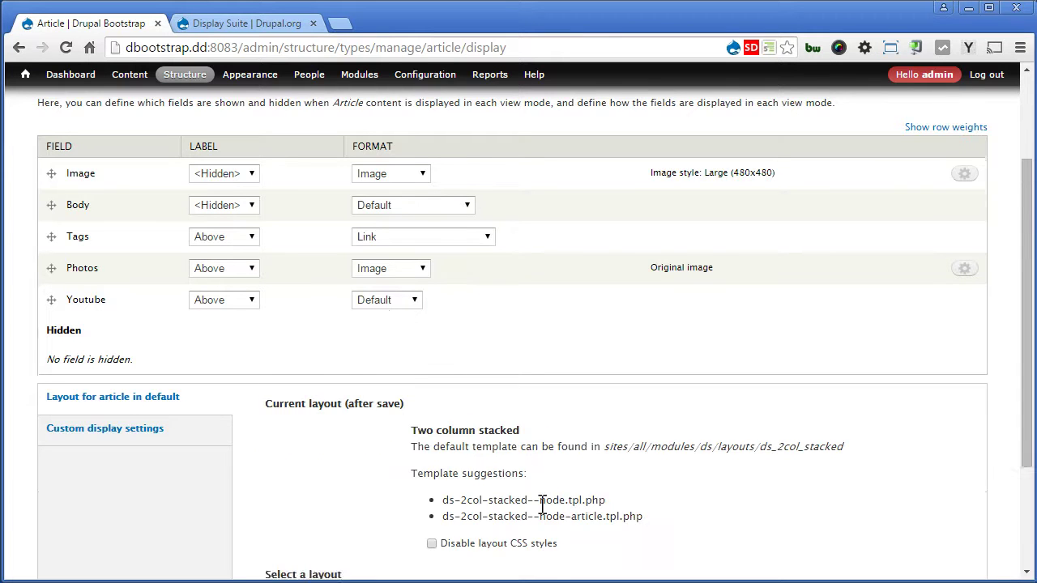
pyautogui.scroll(-3, 544, 504)
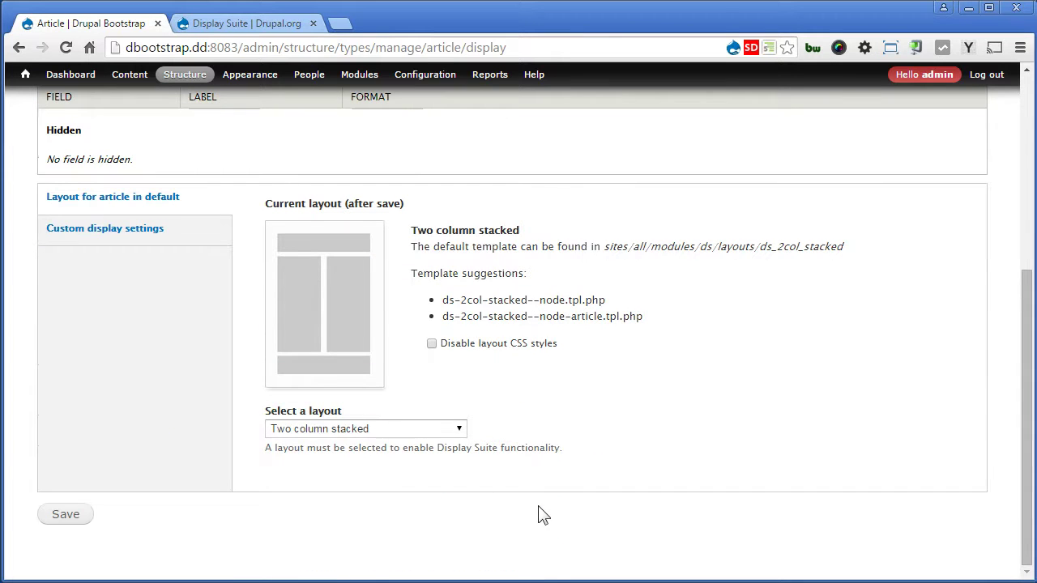
pyautogui.click(69, 512)
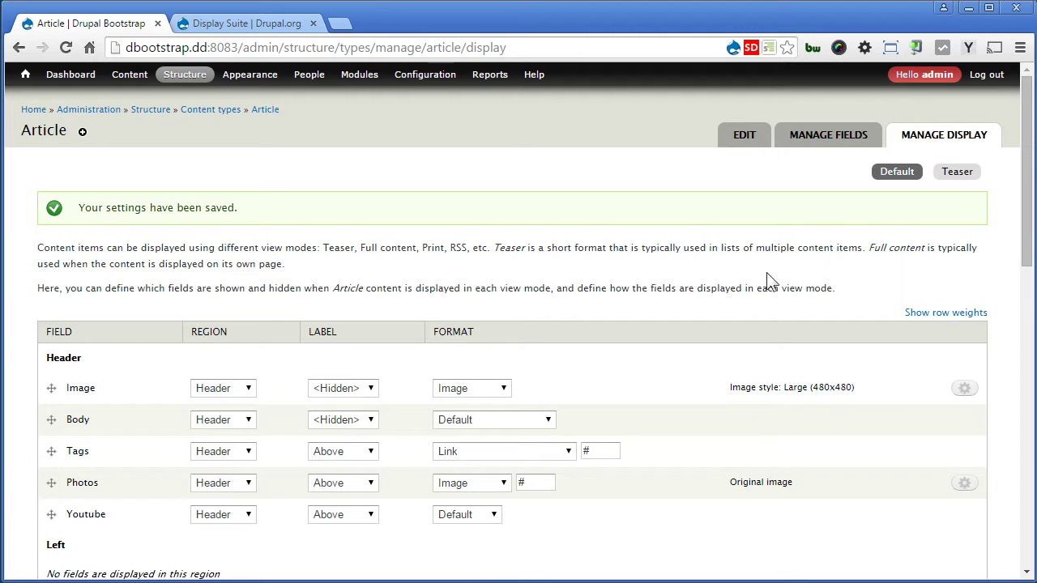
# - Move the Image field into the Left region
pyautogui.click(1026, 232)
pyautogui.moveTo(1026, 232); pyautogui.dragTo(1025, 312)
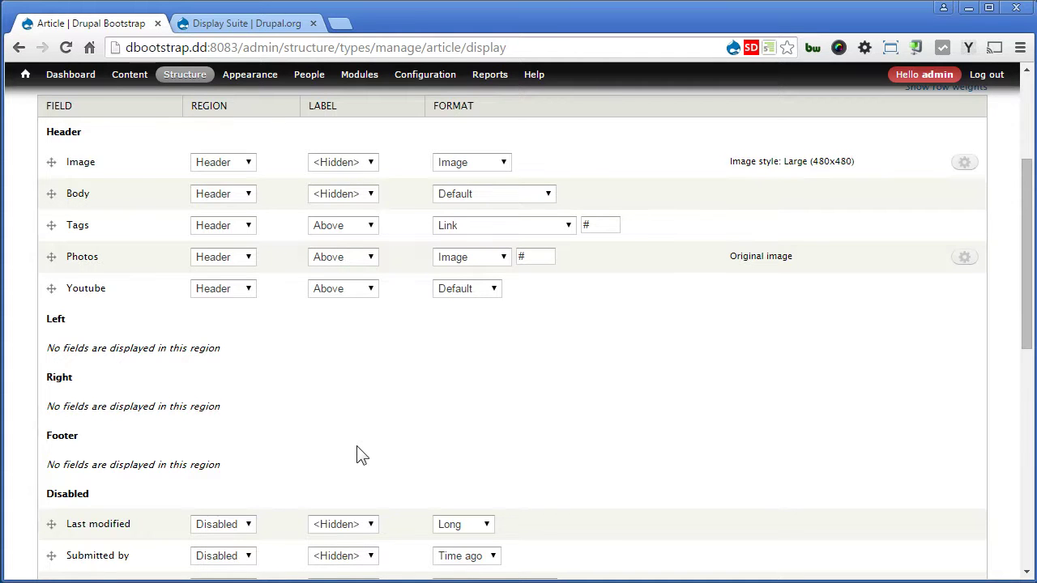
pyautogui.scroll(-3, 361, 455)
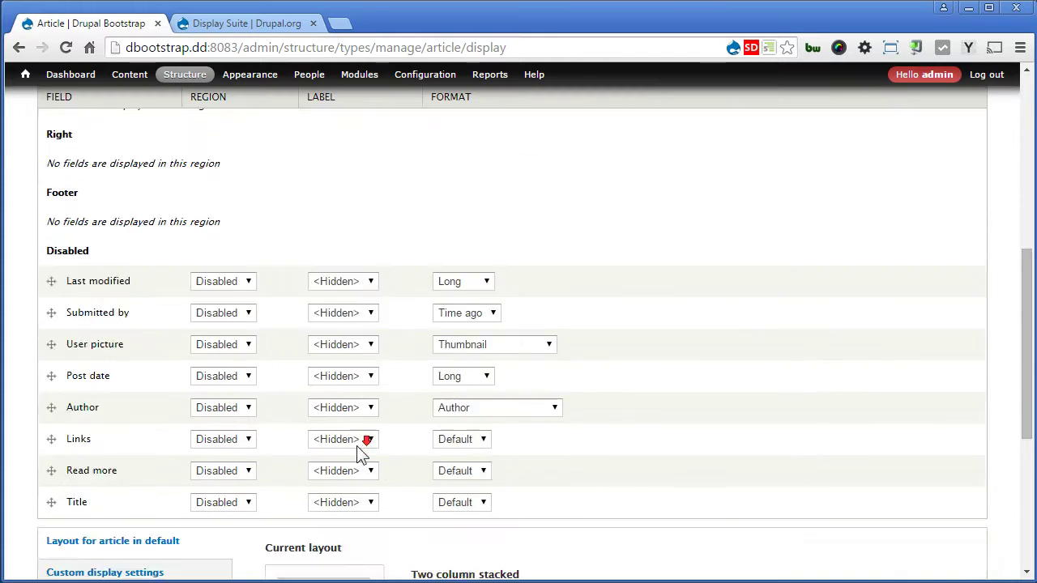
pyautogui.scroll(3, 362, 456)
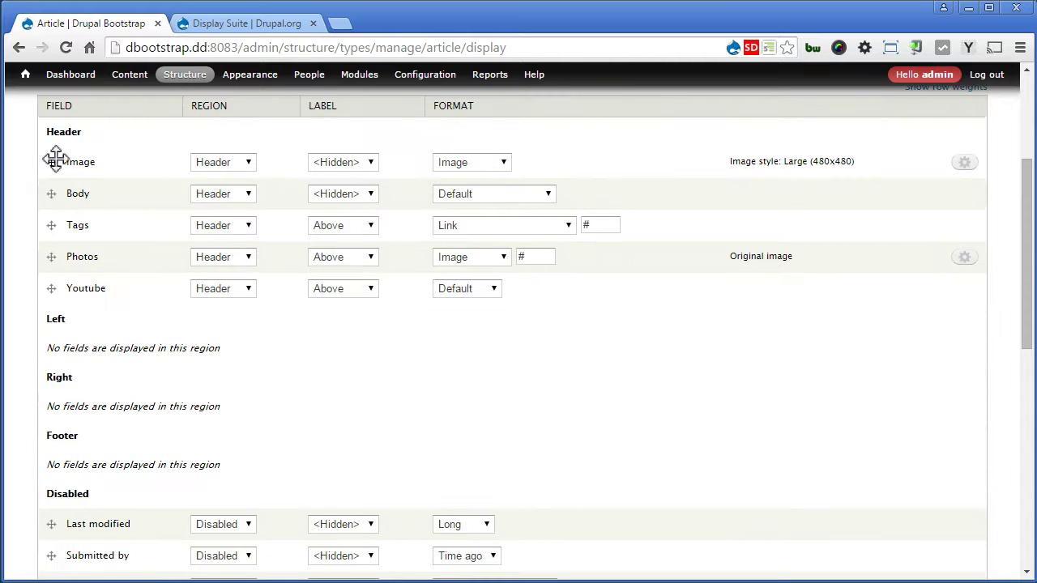
pyautogui.moveTo(53, 160); pyautogui.dragTo(62, 318)
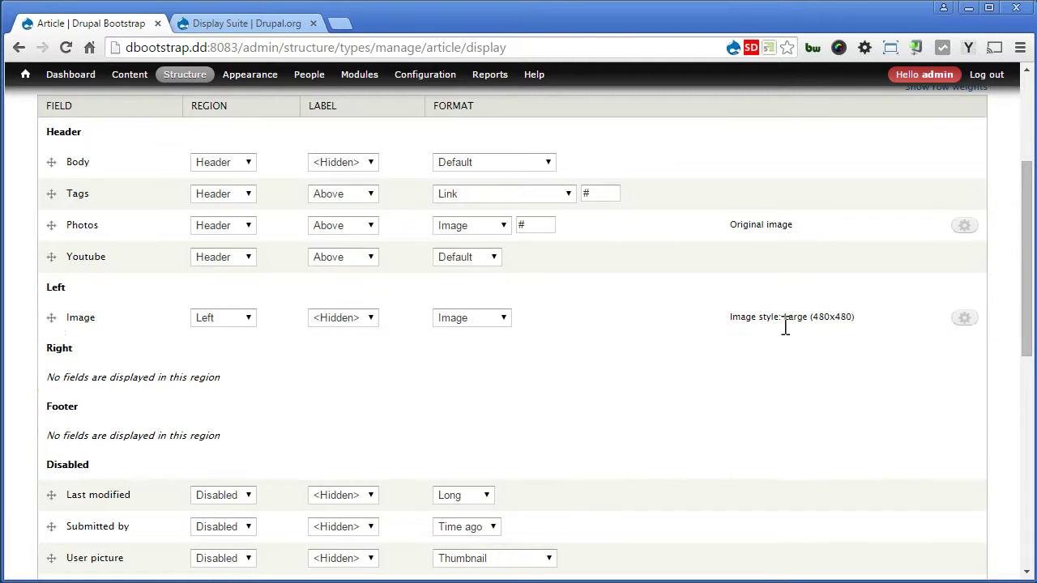
pyautogui.moveTo(797, 322); pyautogui.dragTo(856, 316)
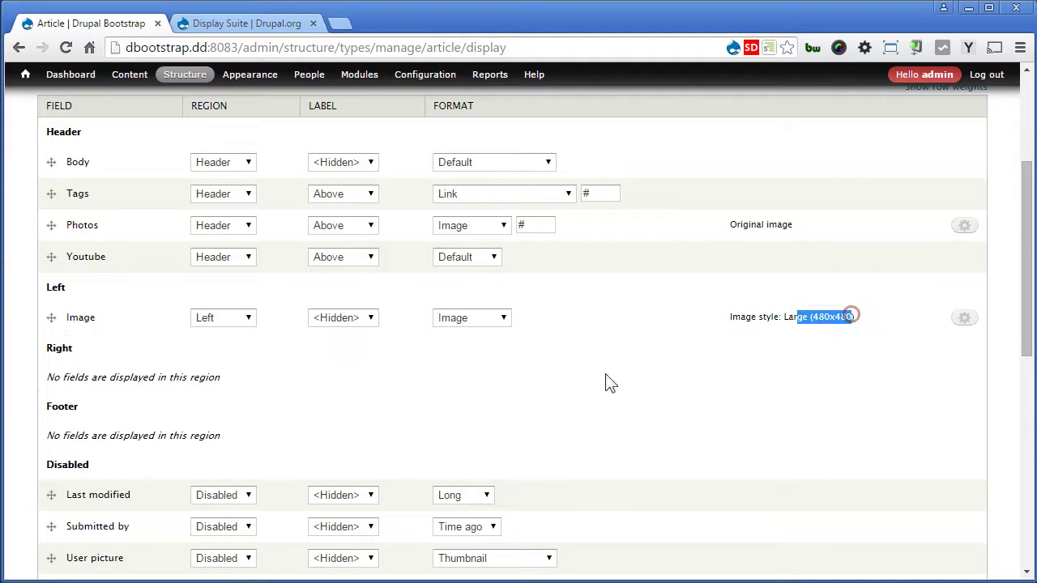
# - Move Body, Photos and Youtube into Footer, and Tags and Submitted by into Right
pyautogui.moveTo(51, 161); pyautogui.dragTo(55, 389)
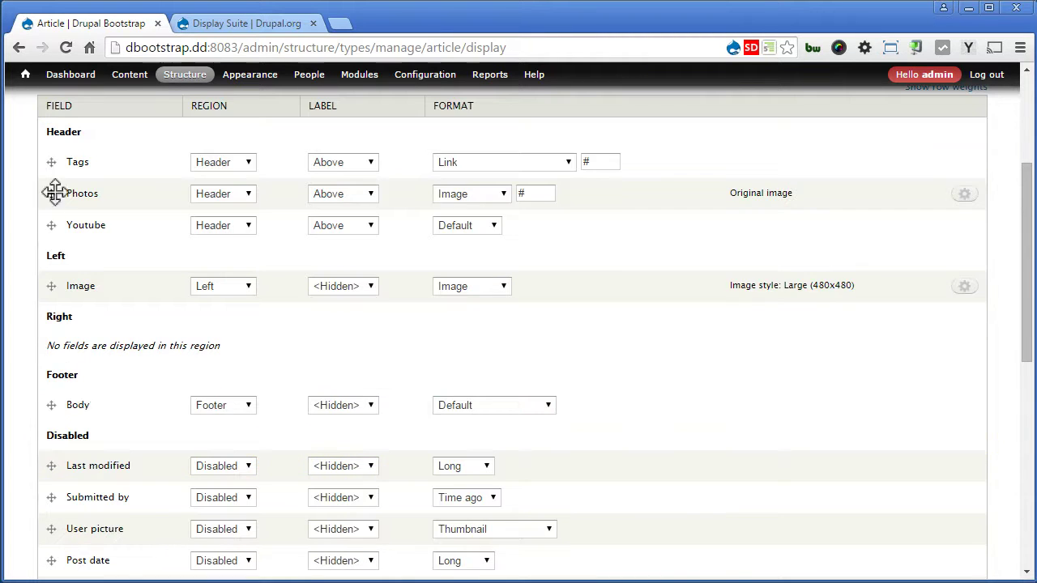
pyautogui.moveTo(51, 193); pyautogui.dragTo(54, 390)
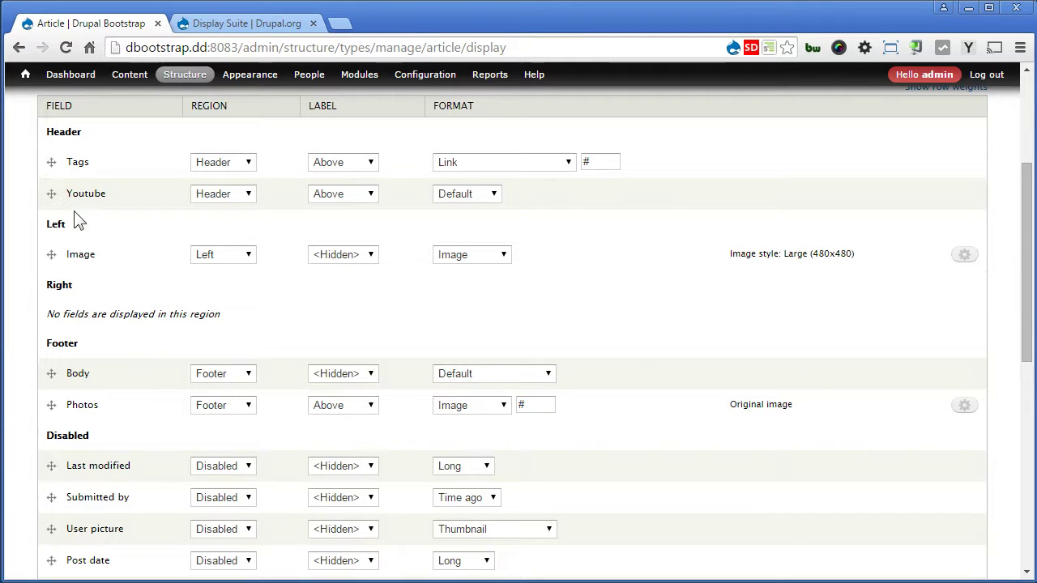
pyautogui.moveTo(47, 193); pyautogui.dragTo(47, 403)
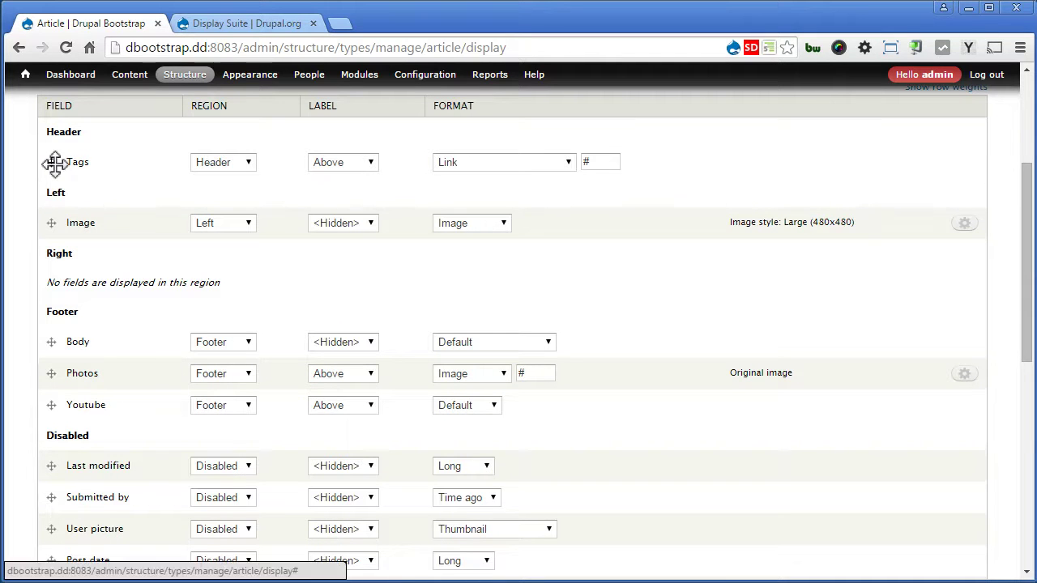
pyautogui.moveTo(55, 164); pyautogui.dragTo(54, 284)
pyautogui.moveTo(51, 497); pyautogui.dragTo(63, 279)
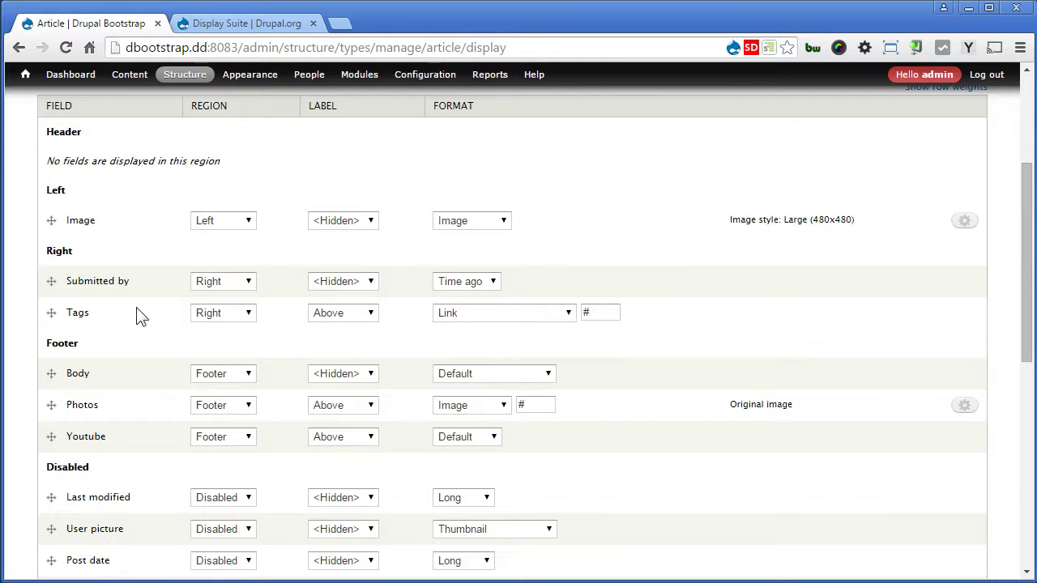
# - Save the Article display's new Left, Right and Footer field placements
pyautogui.scroll(-4, 139, 479)
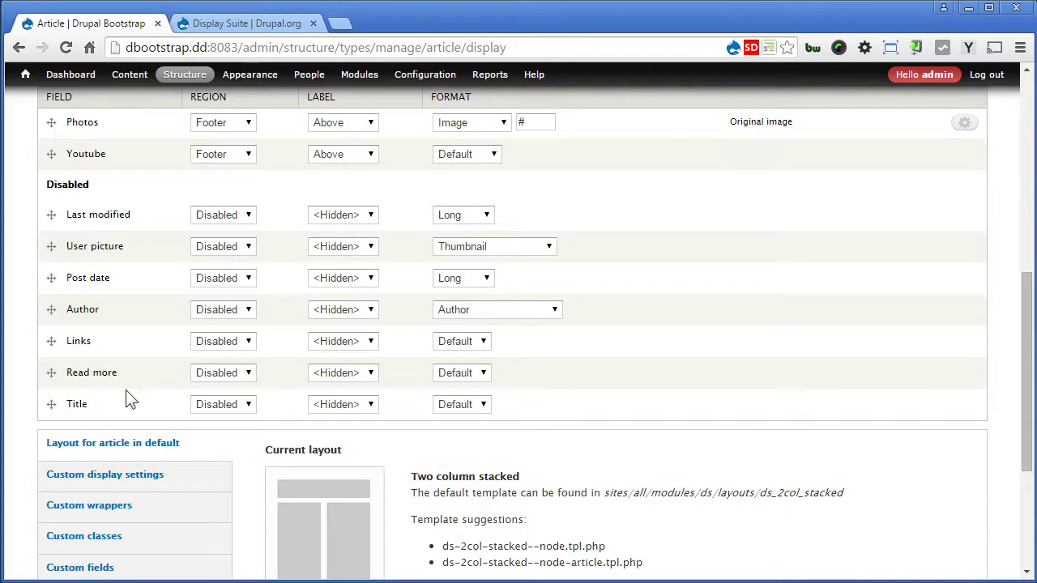
pyautogui.scroll(-3, 130, 400)
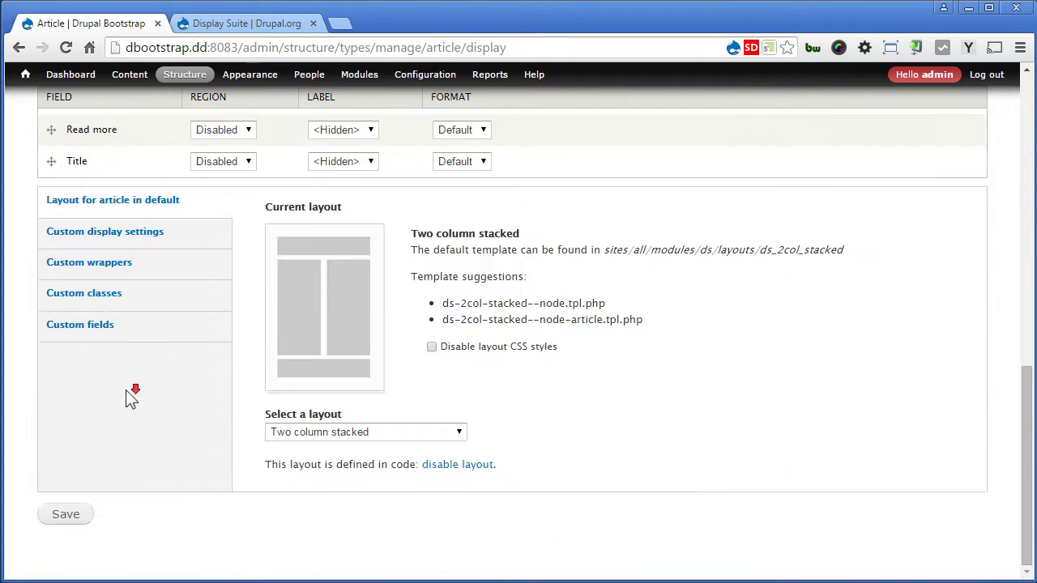
pyautogui.click(68, 517)
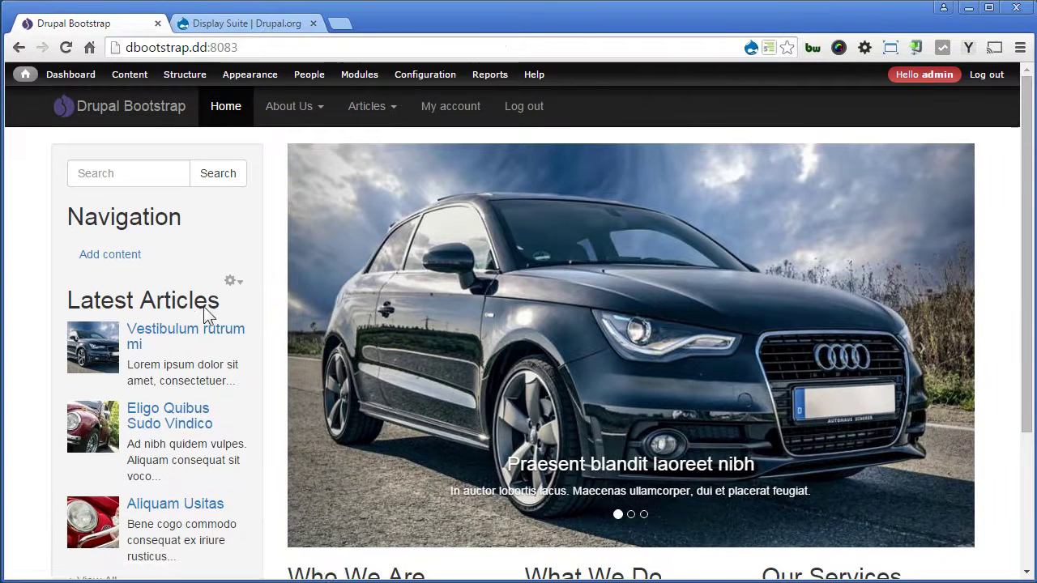
# - Open the Vestibulum rutrum mi article and scroll through it to review the new layout
pyautogui.click(181, 330)
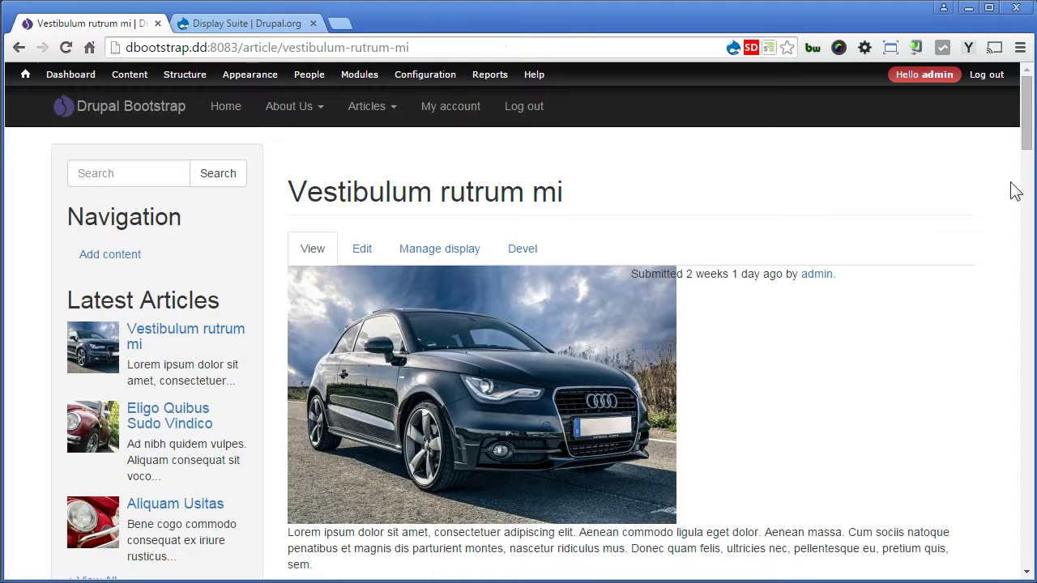
pyautogui.moveTo(1027, 144); pyautogui.dragTo(1021, 556)
pyautogui.scroll(-4, 1030, 199)
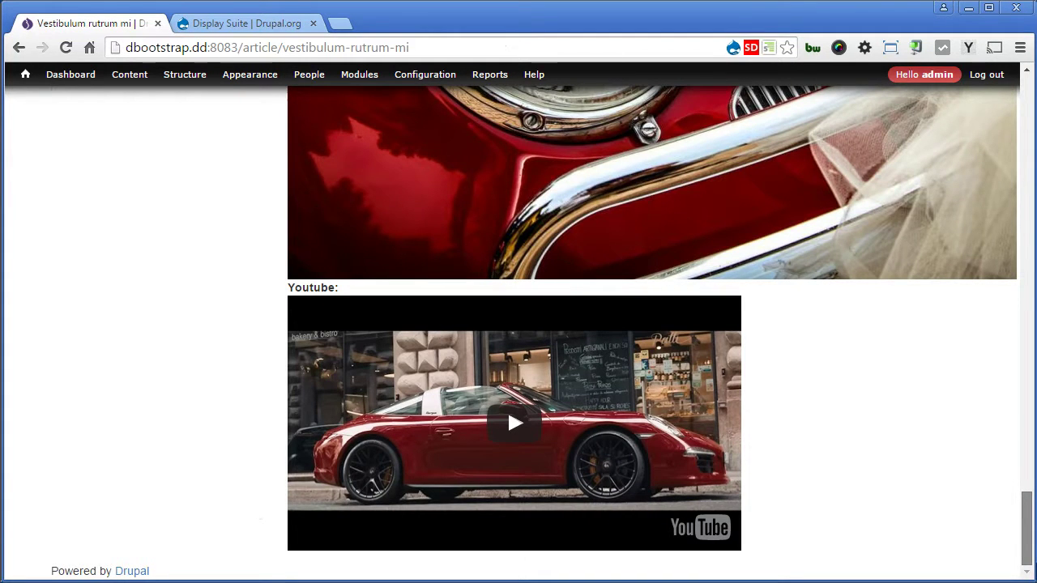
pyautogui.scroll(20, 652, 332)
pyautogui.scroll(10, 652, 332)
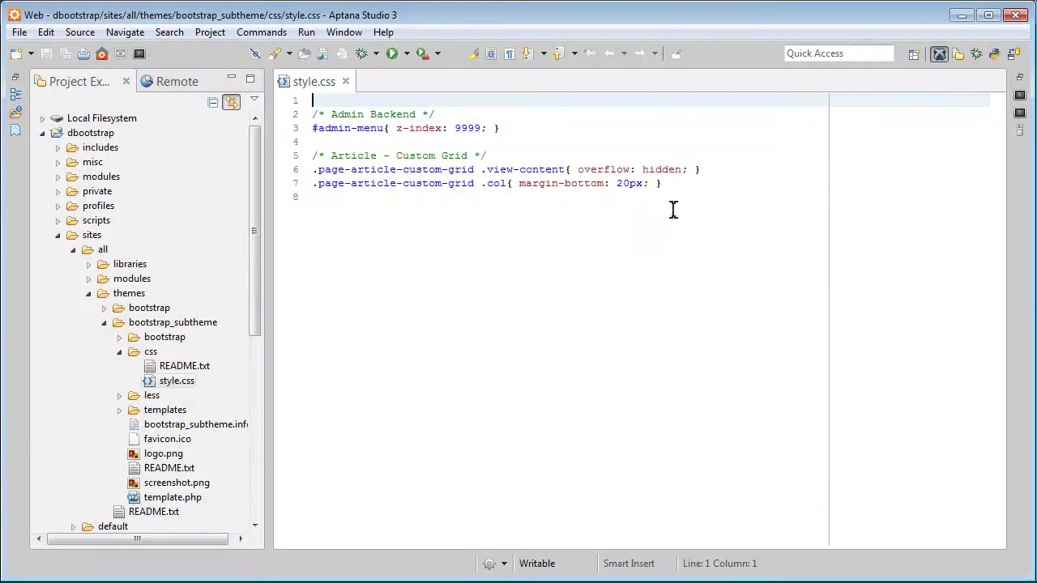
# - Add a '/* Article */' comment below line 7 of style.css, then return to Chrome
pyautogui.click(677, 184)
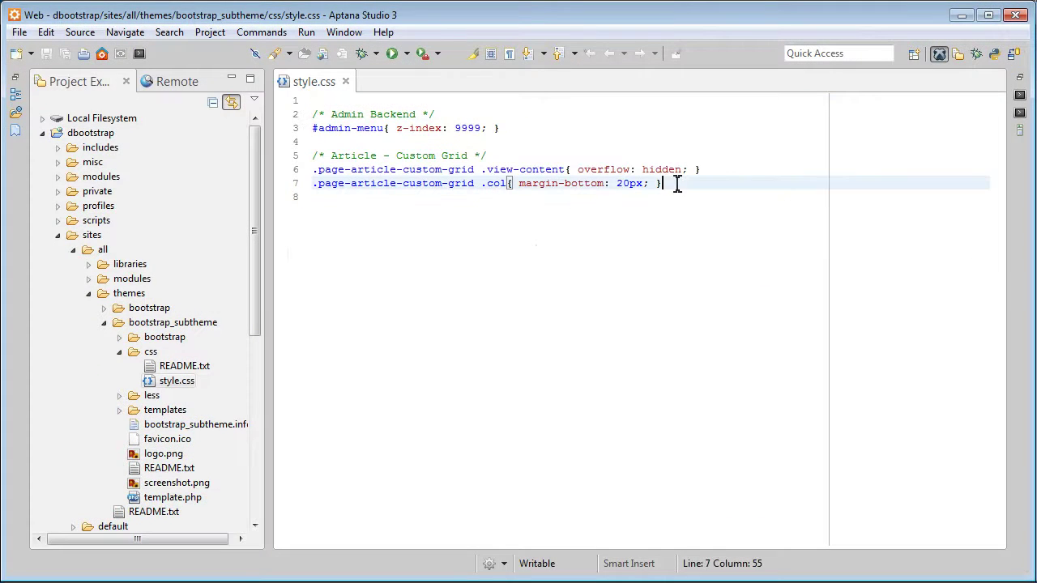
pyautogui.press('Return')
pyautogui.press('Return')
pyautogui.write('//')
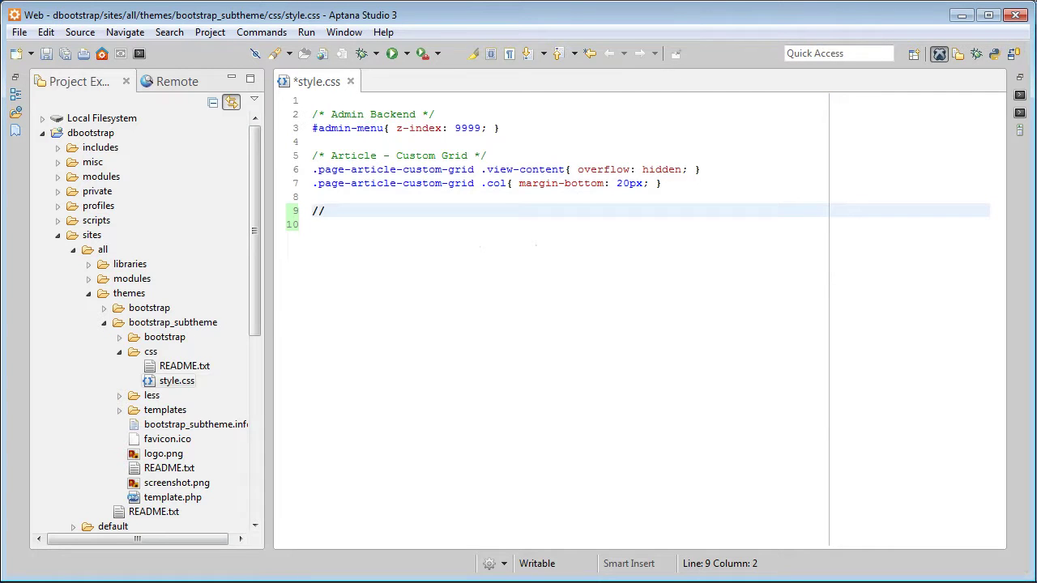
pyautogui.write('**Article')
pyautogui.press('End')
pyautogui.press('Return')
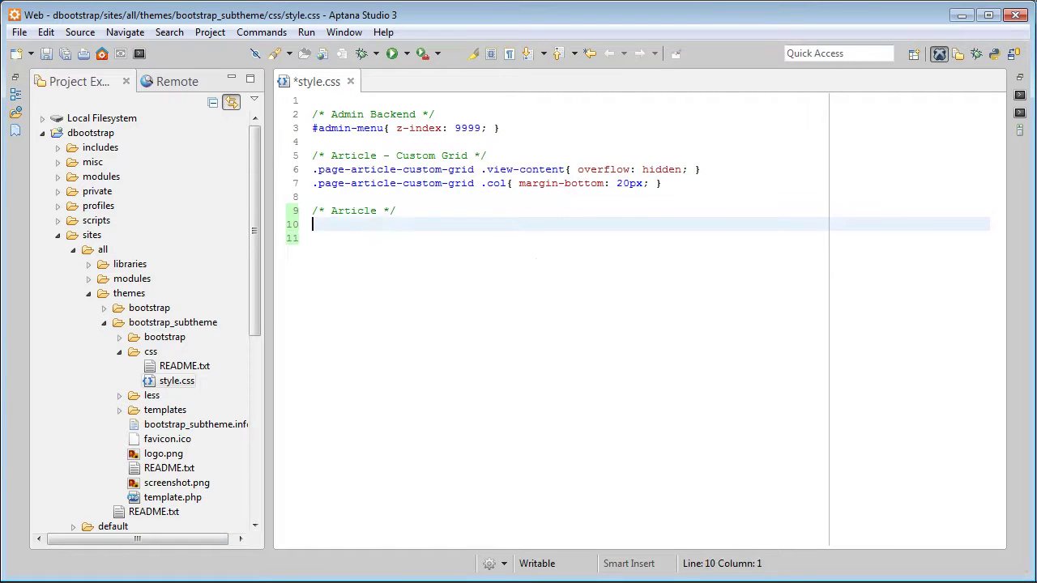
pyautogui.hotkey('alt', 'Tab')
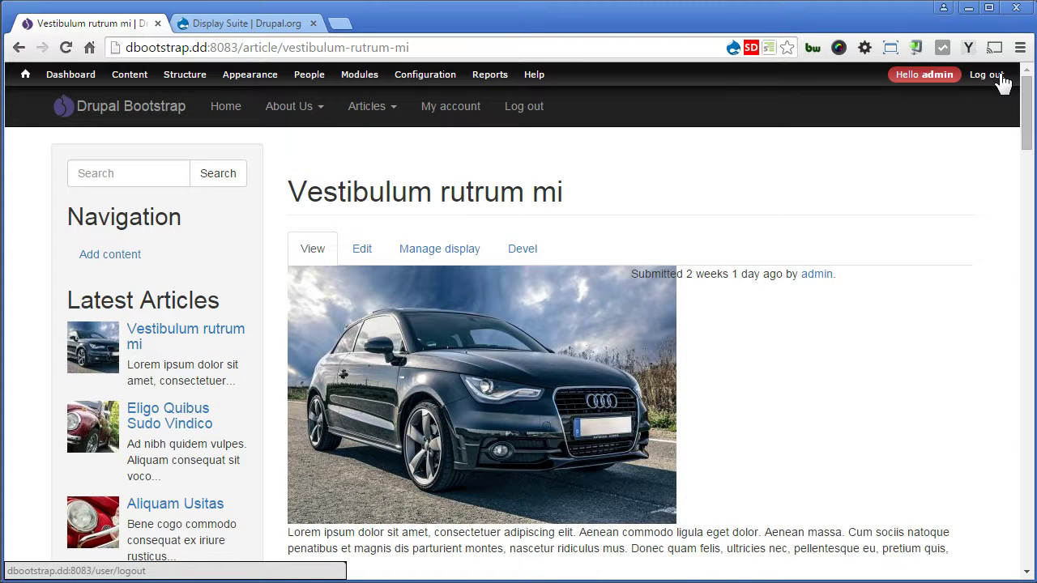
# - Find the body's node-type-article class in DevTools and start a '.node-type-article {' rule in style.css
pyautogui.press('F12')
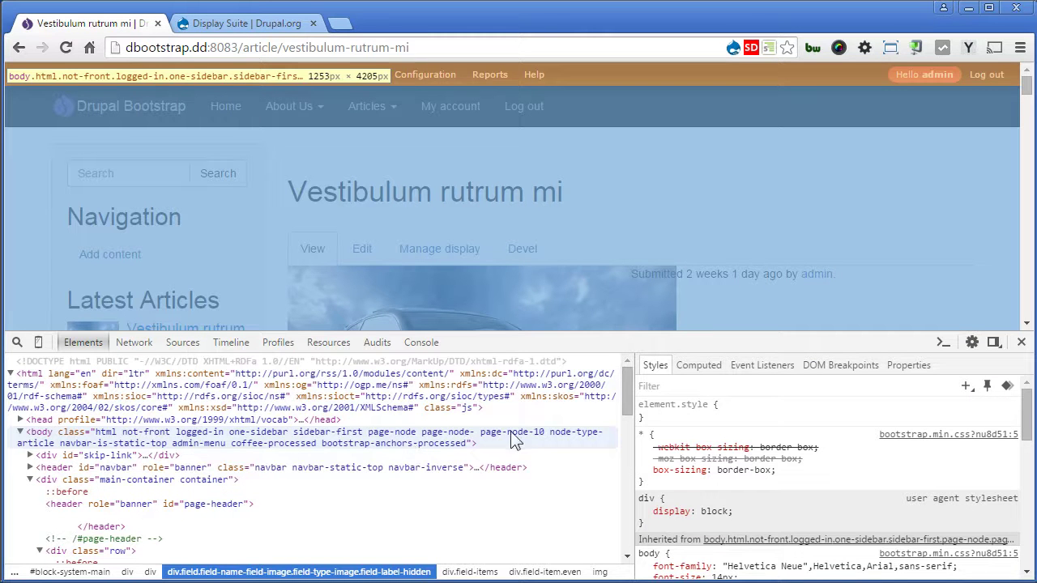
pyautogui.doubleClick(565, 438)
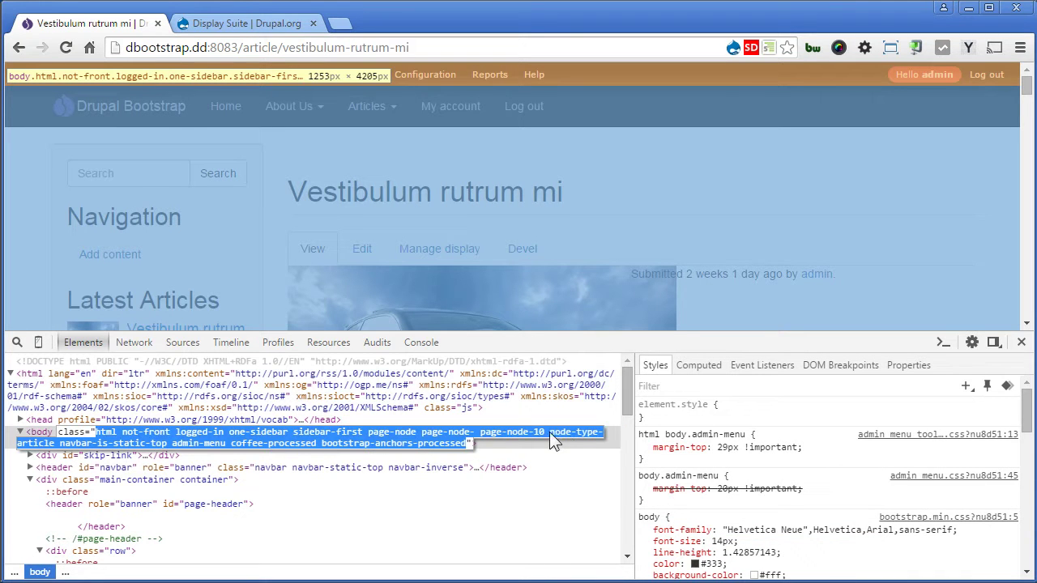
pyautogui.click(550, 431)
pyautogui.moveTo(549, 431); pyautogui.dragTo(54, 443)
pyautogui.hotkey('ctrl', 'c')
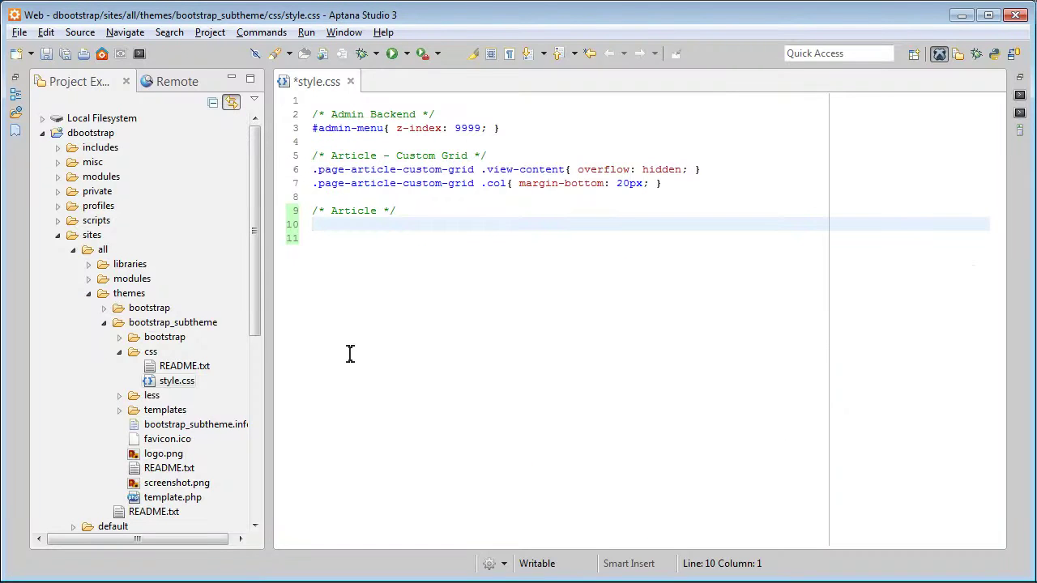
pyautogui.write('.')
pyautogui.hotkey('ctrl', 'v')
pyautogui.write('{')
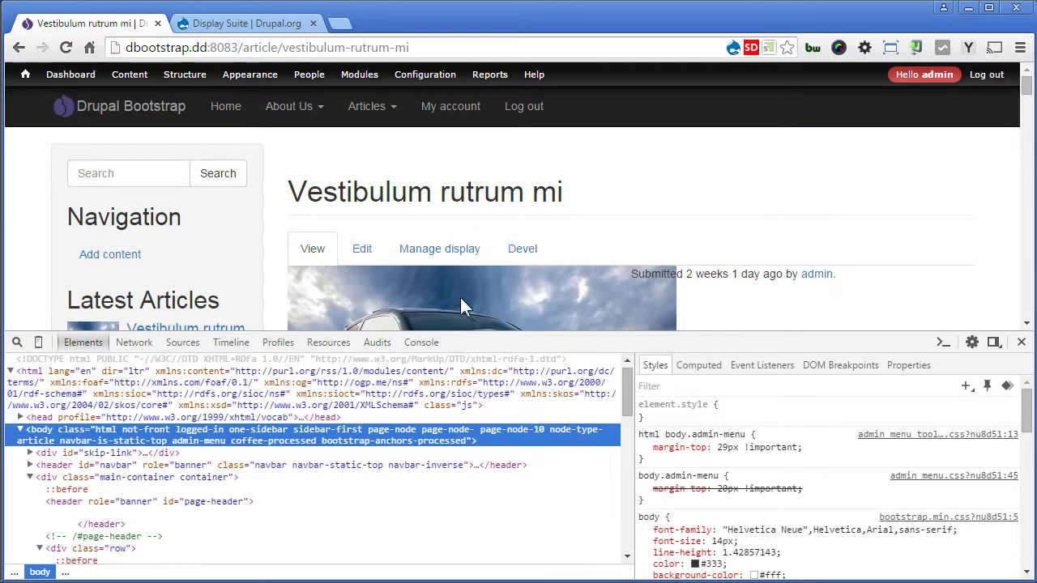
# - Inspect the article image and select its wrapper's field-name-field-image class name
pyautogui.rightClick(462, 307)
pyautogui.click(521, 459)
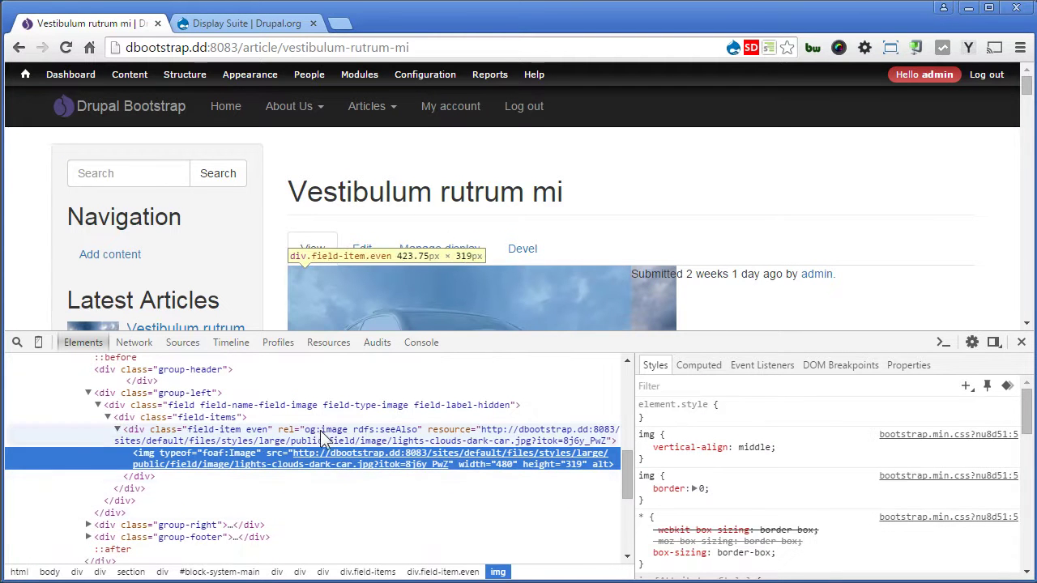
pyautogui.click(261, 405)
pyautogui.doubleClick(243, 405)
pyautogui.click(233, 410)
pyautogui.moveTo(200, 406); pyautogui.dragTo(318, 413)
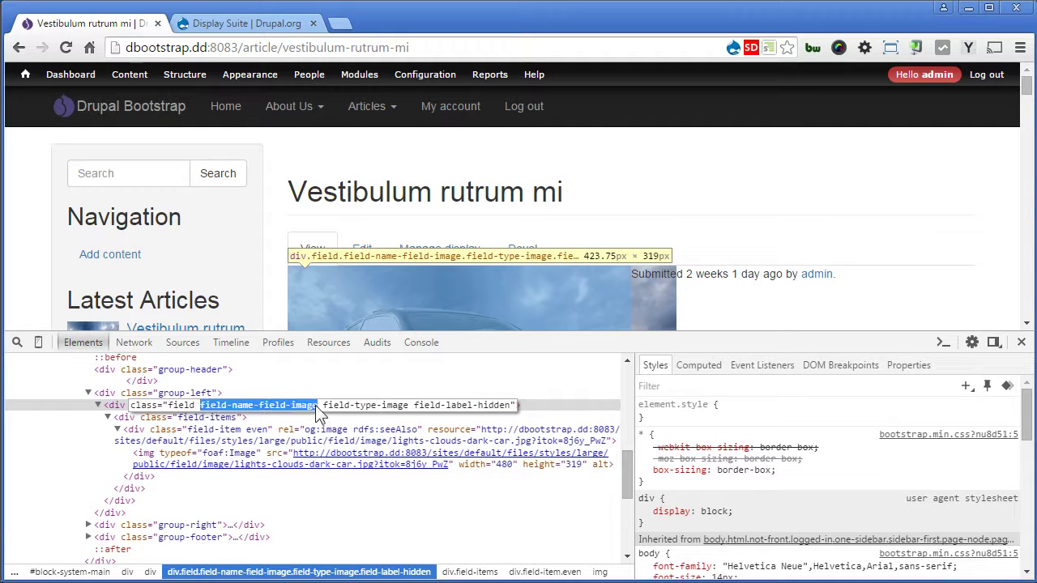
# - In style.css, add '.node-type-article .field-name-field-image img{ max-width: 100%; height: auto; }' and save
pyautogui.hotkey('alt', 'Tab')
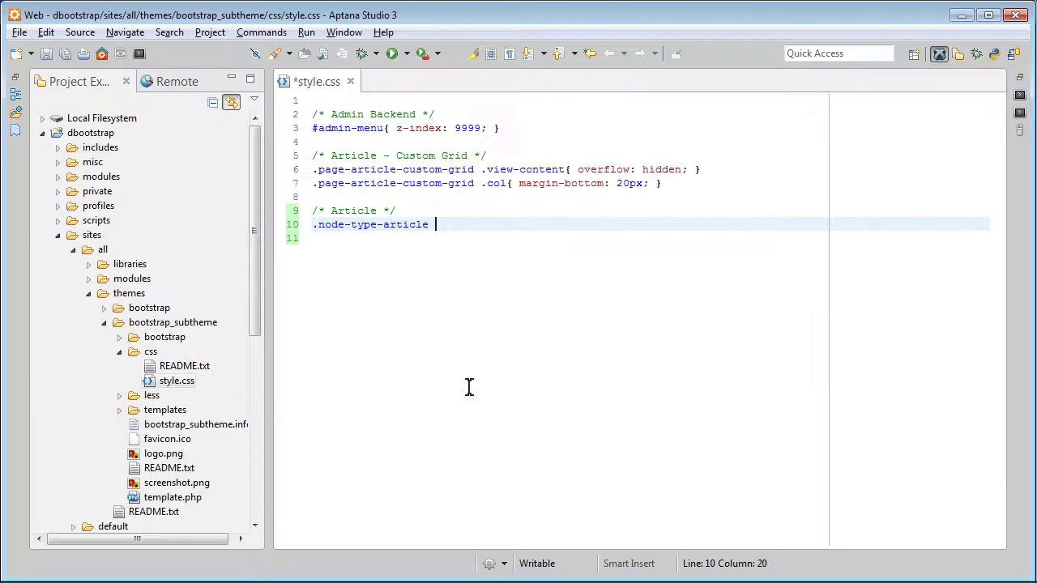
pyautogui.write('.')
pyautogui.write('field-name-field-image')
pyautogui.write('{}')
pyautogui.press('Down')
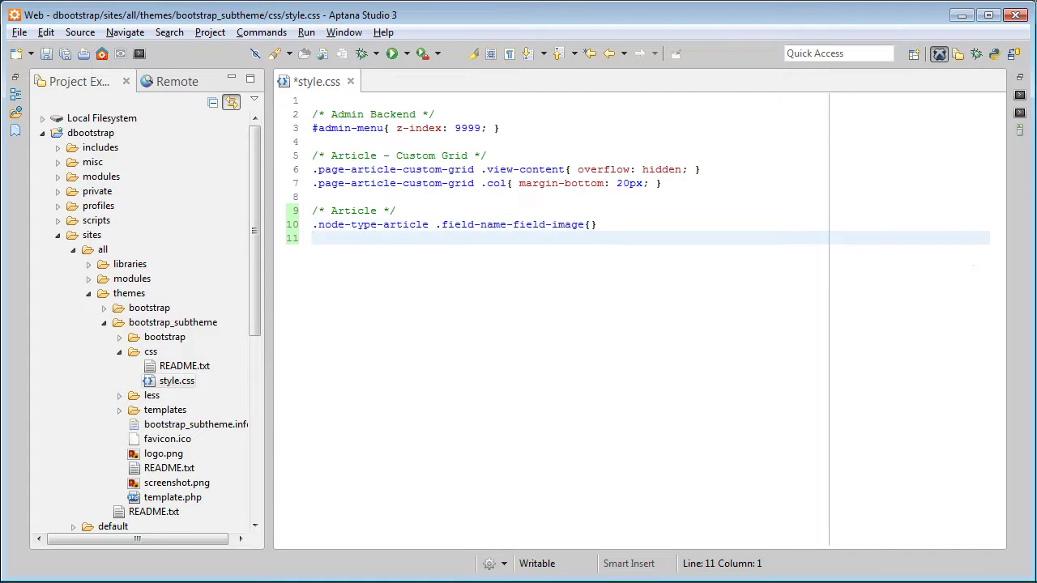
pyautogui.click(585, 224)
pyautogui.write('img{')
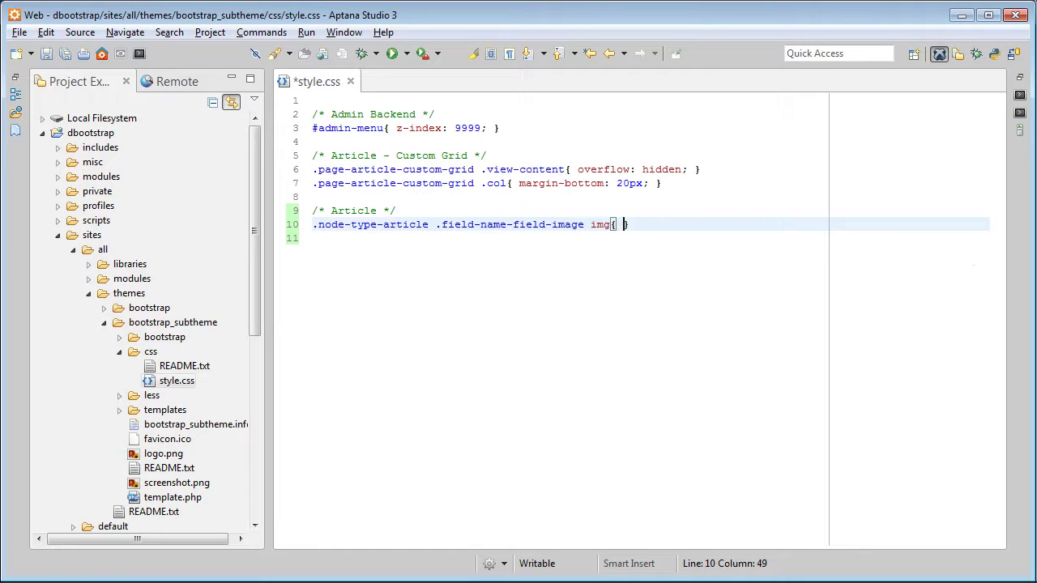
pyautogui.write(' max-width: 100%; height')
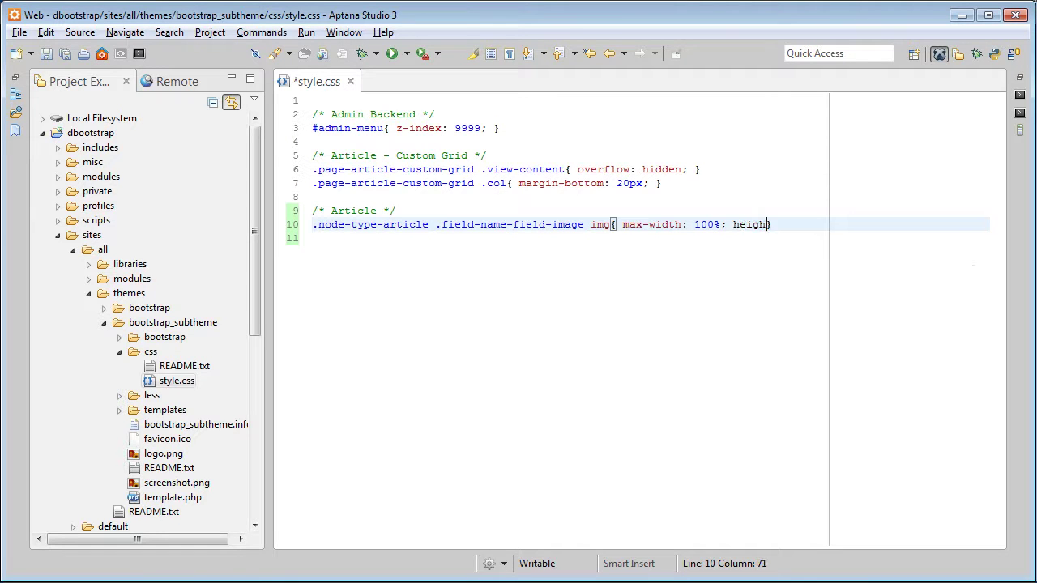
pyautogui.write(': auto')
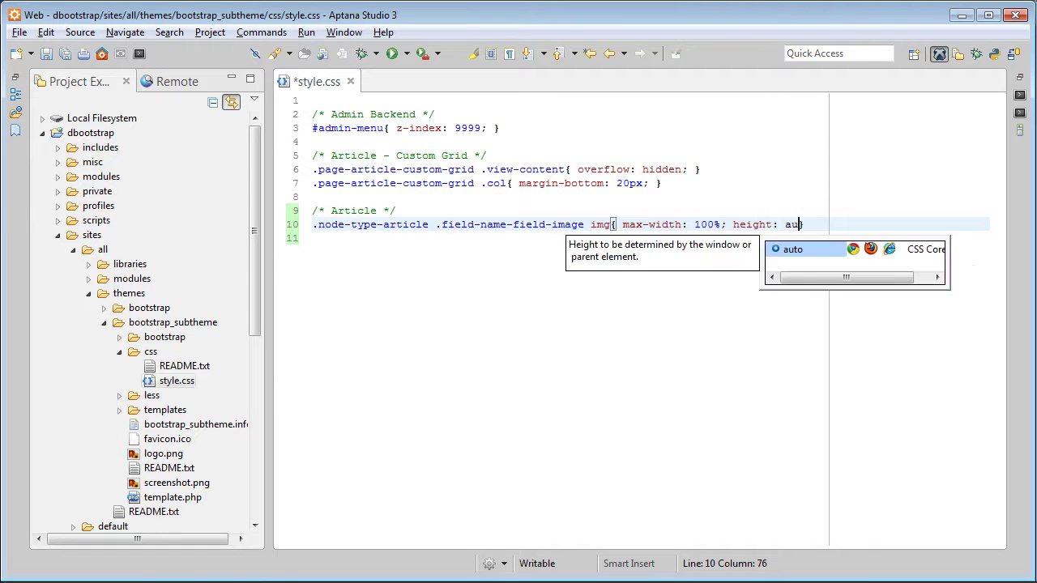
pyautogui.press('Escape')
pyautogui.write(';')
pyautogui.hotkey('ctrl', 's')
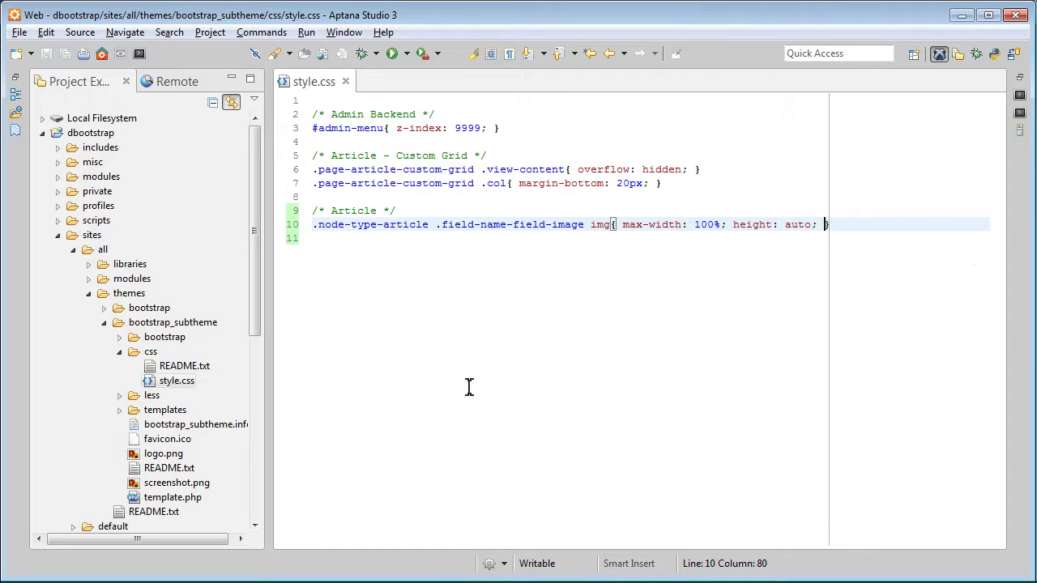
# - Close DevTools, reload the article and narrow the window to check the image scales down
pyautogui.hotkey('alt', 'Tab')
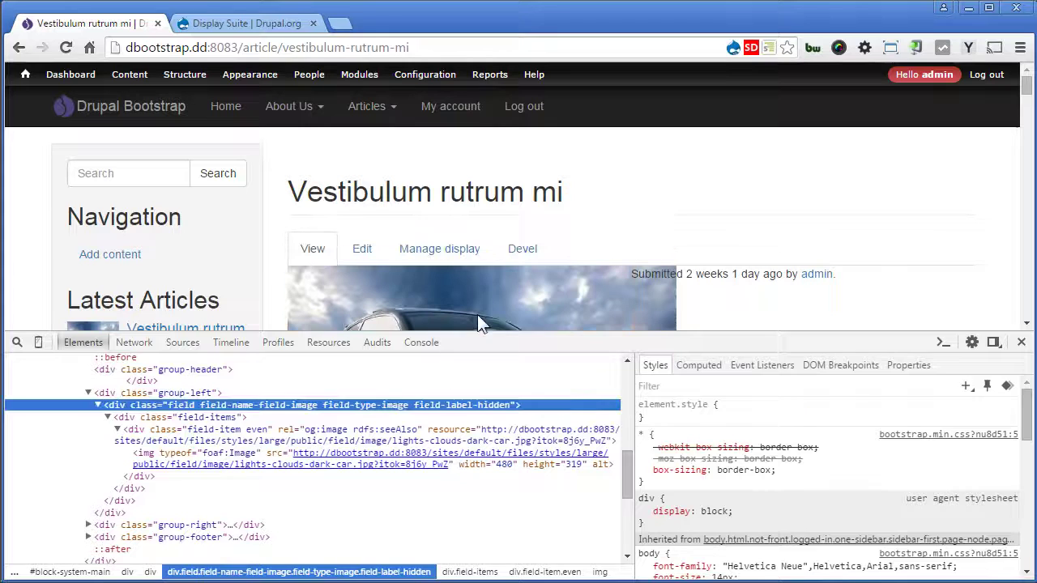
pyautogui.click(1022, 344)
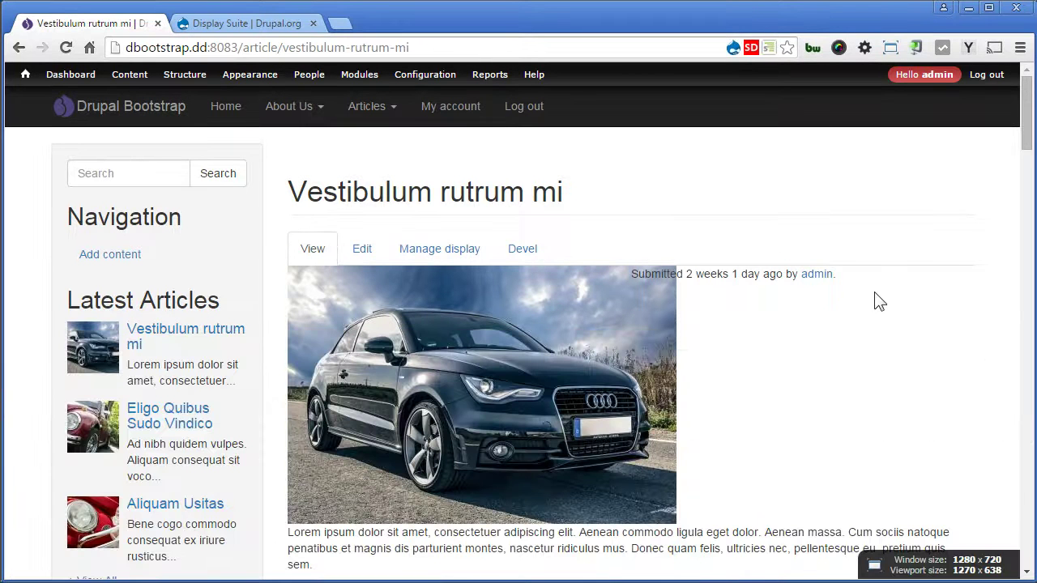
pyautogui.press('F5')
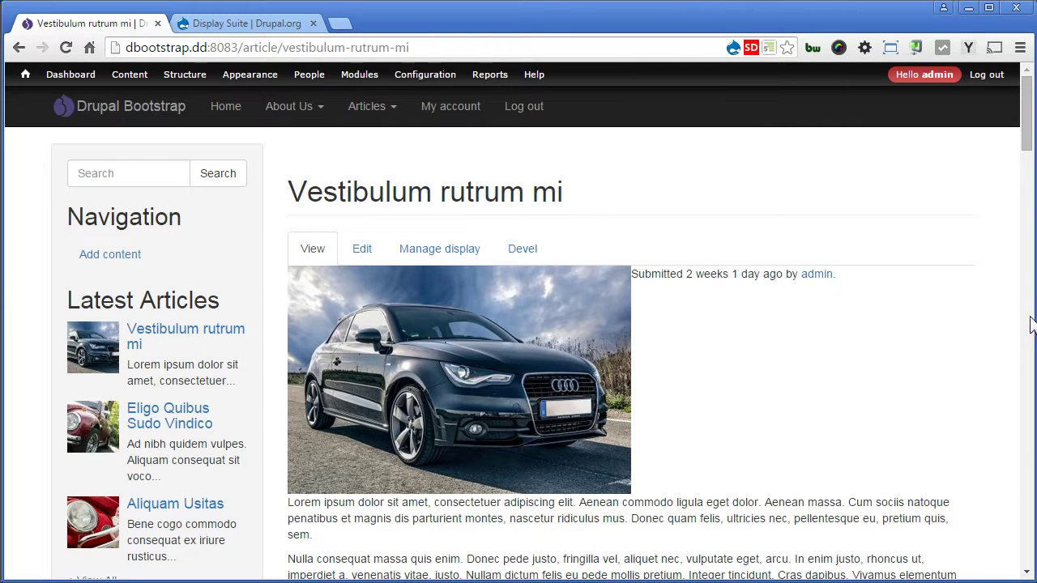
pyautogui.moveTo(1027, 321); pyautogui.dragTo(404, 339)
pyautogui.scroll(-6, 424, 353)
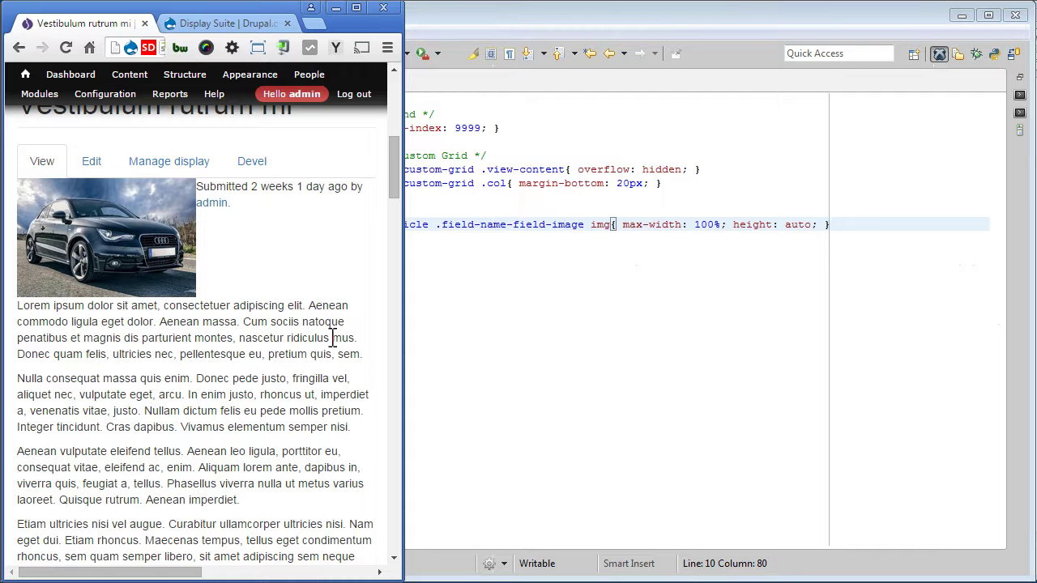
# - Restore the browser window to the 1280 × 720 preset
pyautogui.click(258, 47)
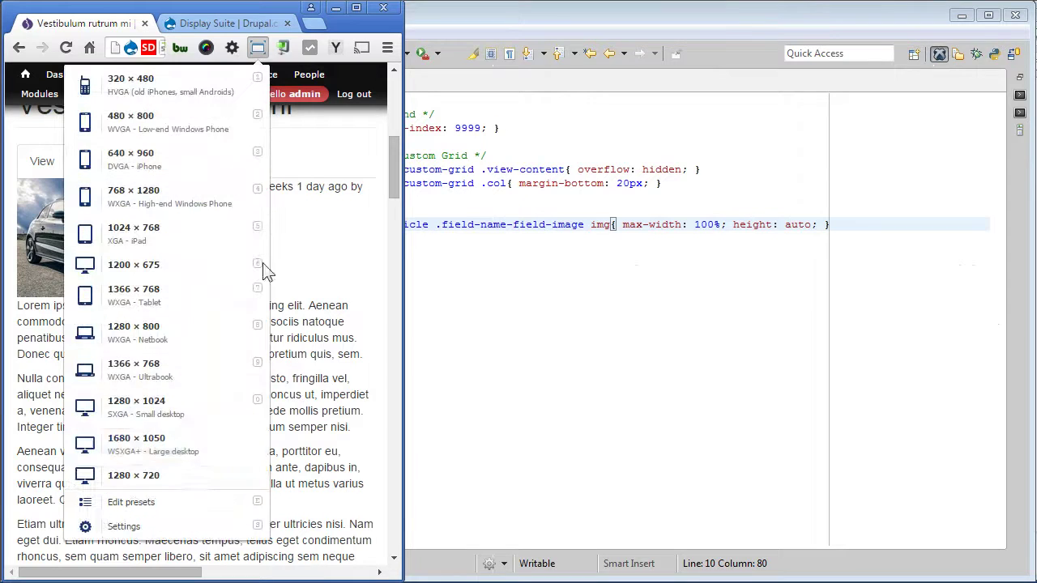
pyautogui.click(199, 478)
pyautogui.scroll(6, 1017, 263)
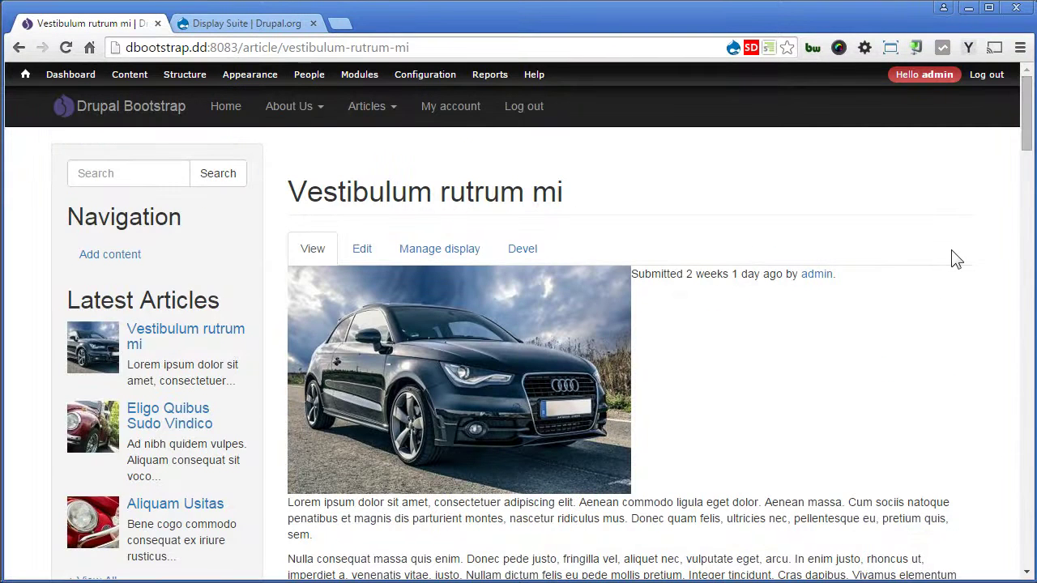
# - Open the article's Manage display in a new tab and go to Manage region and field CSS classes
pyautogui.rightClick(445, 251)
pyautogui.click(486, 257)
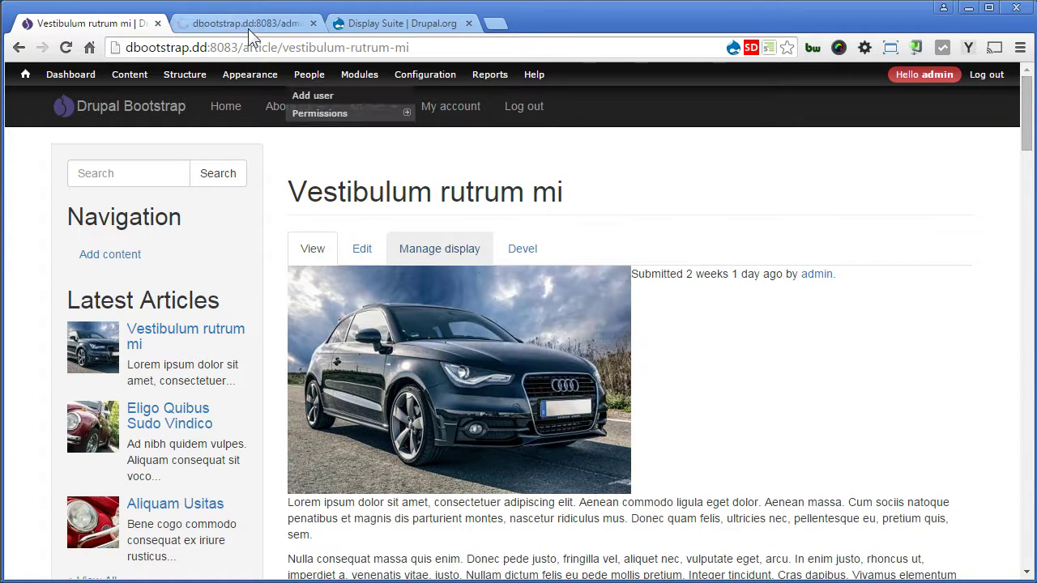
pyautogui.click(249, 23)
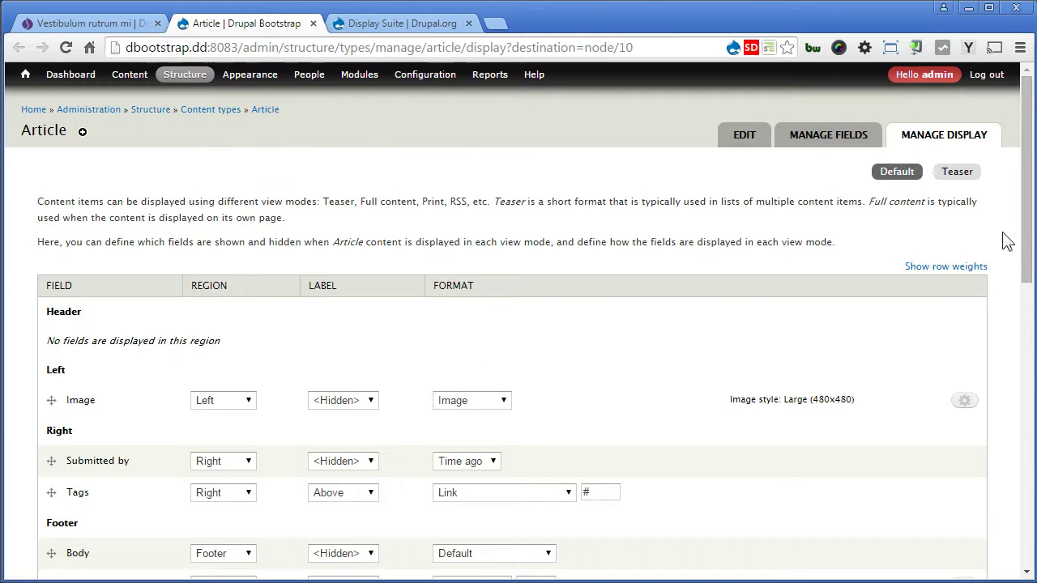
pyautogui.scroll(-10, 1019, 243)
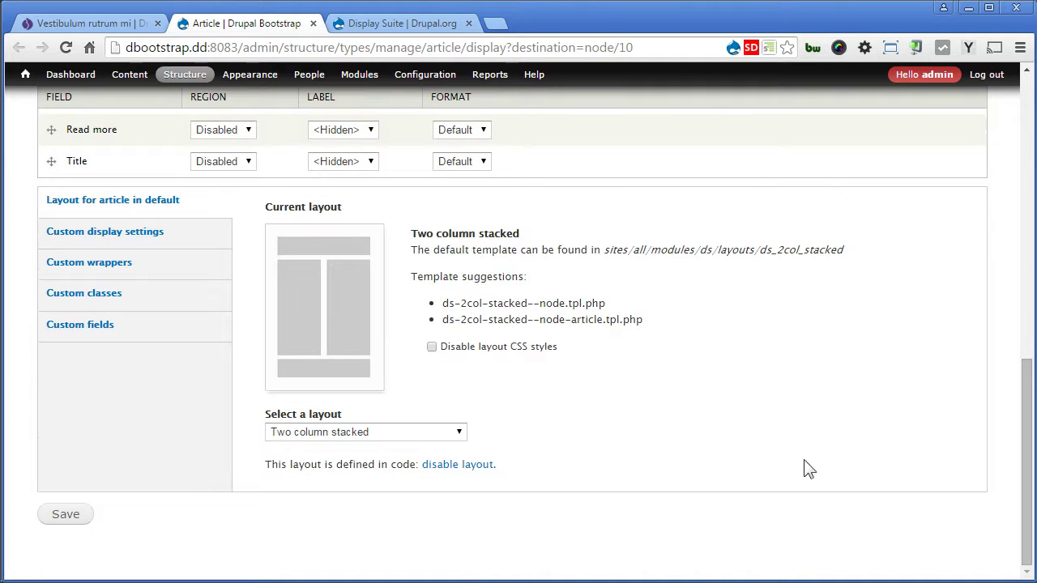
pyautogui.click(173, 294)
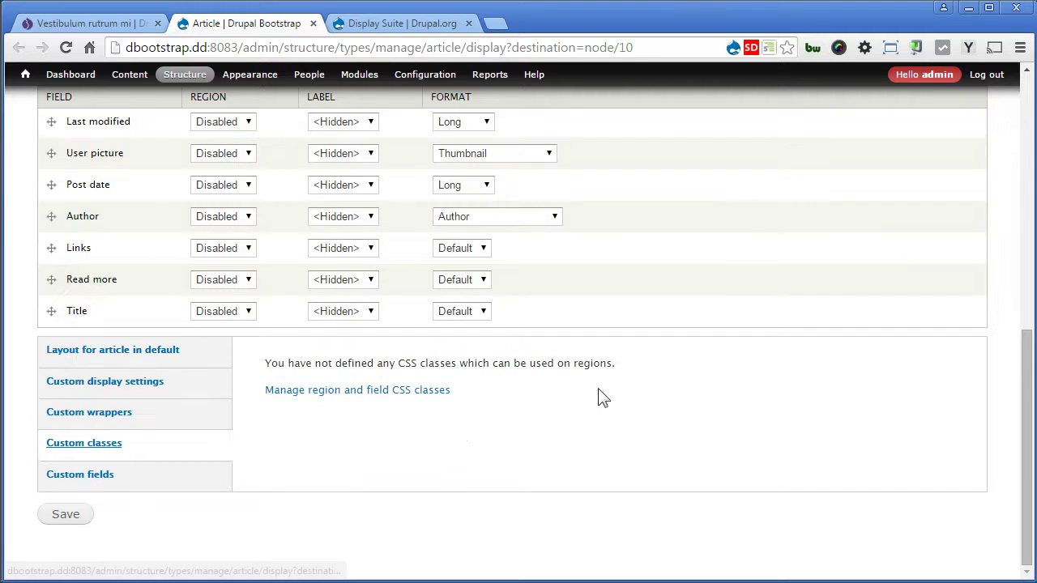
pyautogui.click(405, 395)
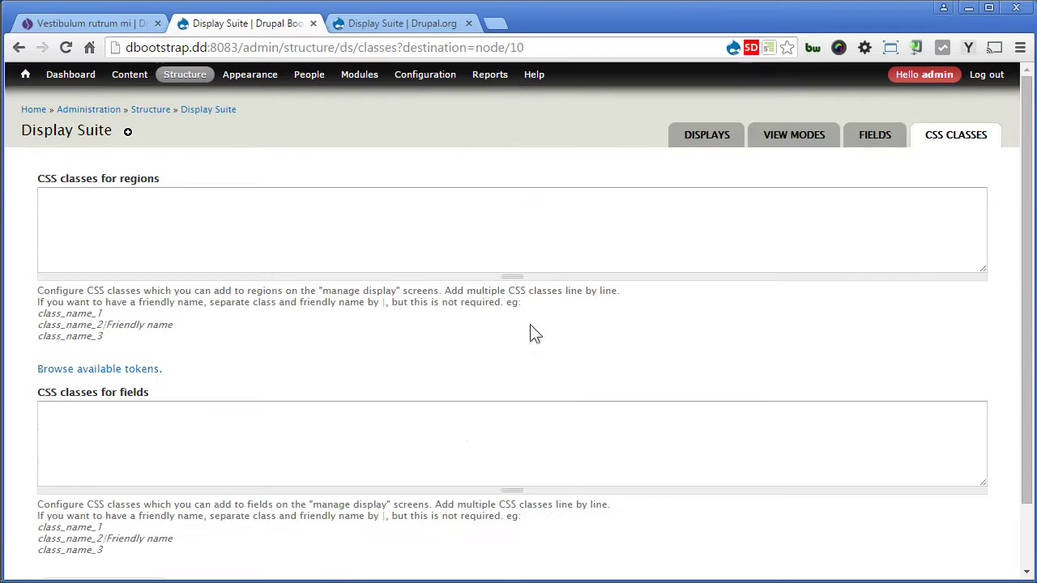
# - Paste the Bootstrap col-sm-3 through col-md-12 classes into CSS classes for regions and save
pyautogui.moveTo(512, 276); pyautogui.dragTo(510, 403)
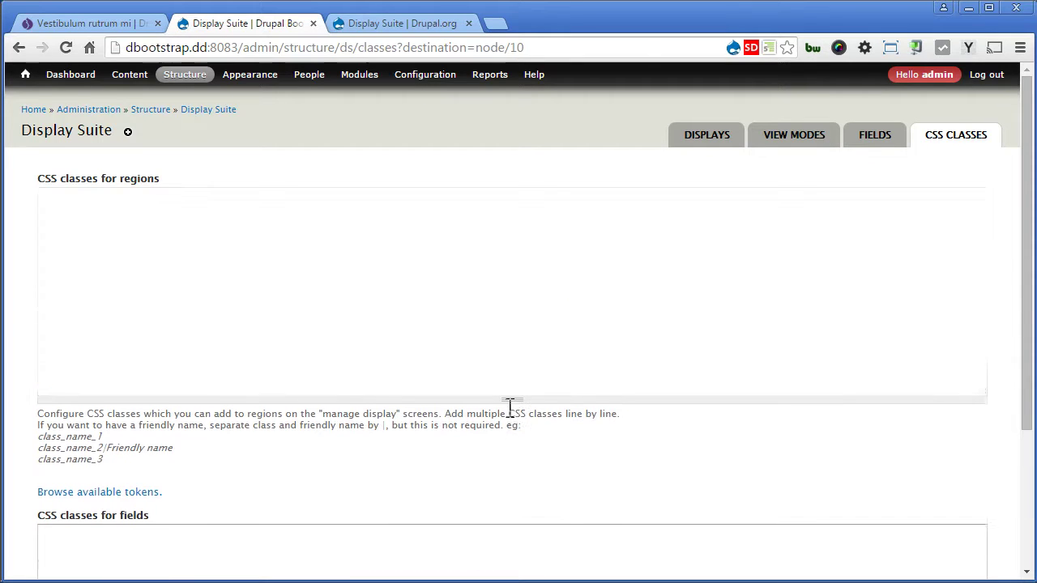
pyautogui.click(364, 231)
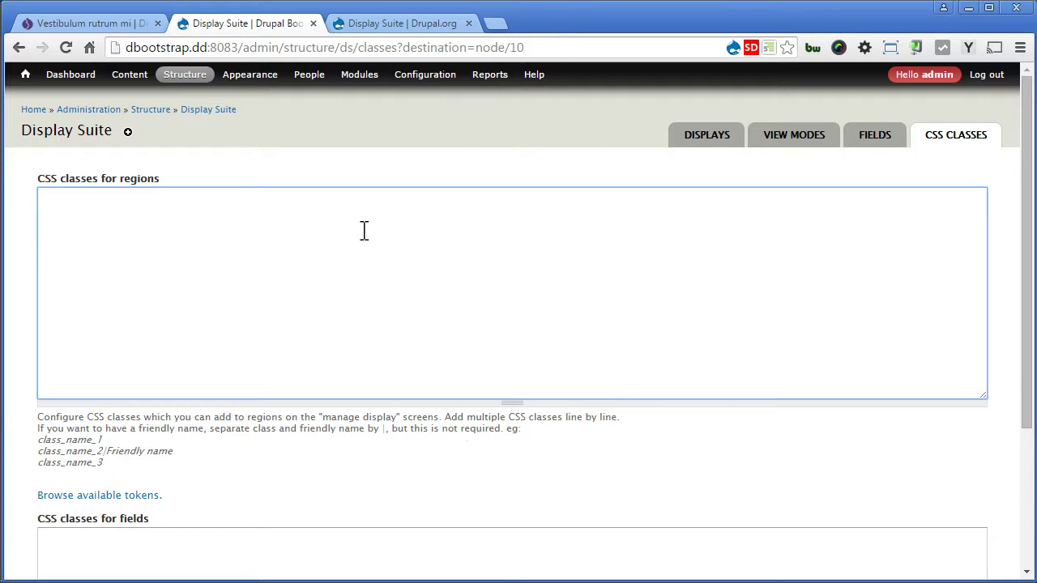
pyautogui.write('col-sm-3 col-sm-4 col-sm-5 col-sm-6 col-sm-7 col-sm-8 col-sm-9 col-sm-10 col-sm-11 col-sm-12 col-md-3 col-md-4 col-md-5 col-md-6 col-md-7 col-md-8 col-md-9 col-md-10 col-md-11 col-md-12 col-lg-3 col-lg-4 col-lg-5 col-lg-6 col-lg-7 col-lg-8 col-lg-9 col-lg-10 col-lg-11 col-lg-12')
pyautogui.scroll(6, 973, 230)
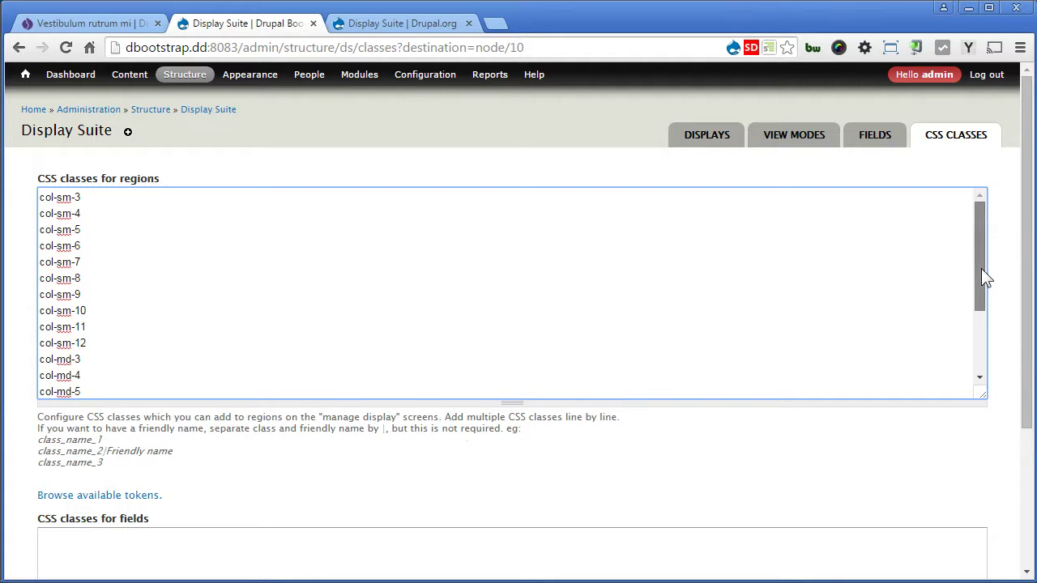
pyautogui.moveTo(981, 269); pyautogui.dragTo(980, 369)
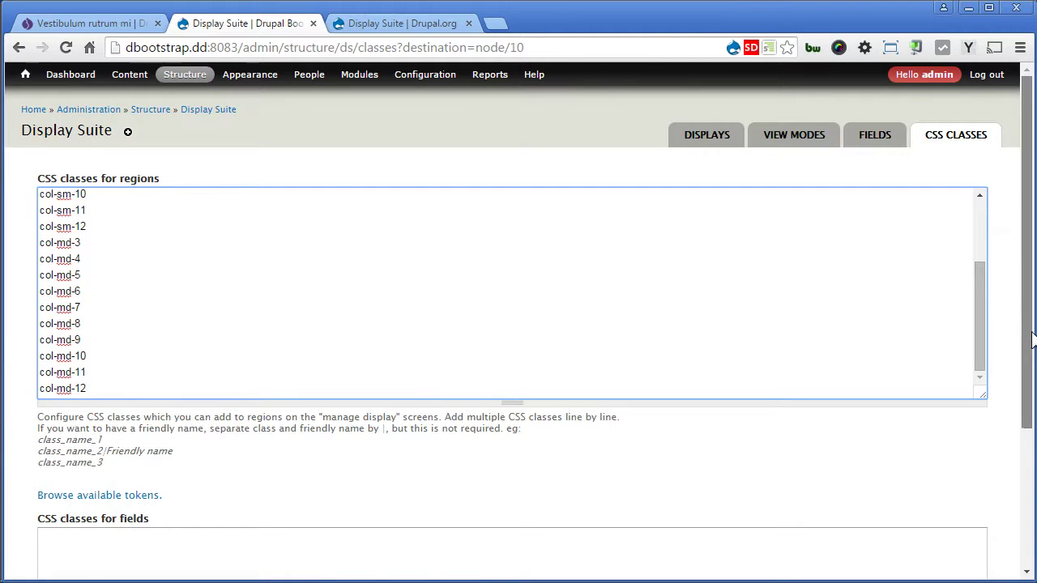
pyautogui.moveTo(1031, 347); pyautogui.dragTo(1020, 481)
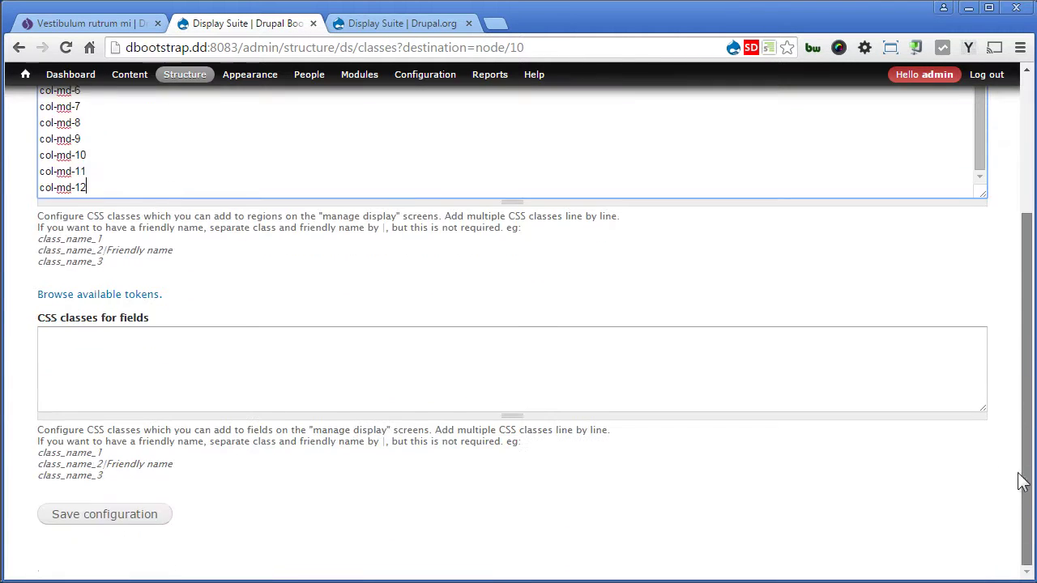
pyautogui.click(154, 519)
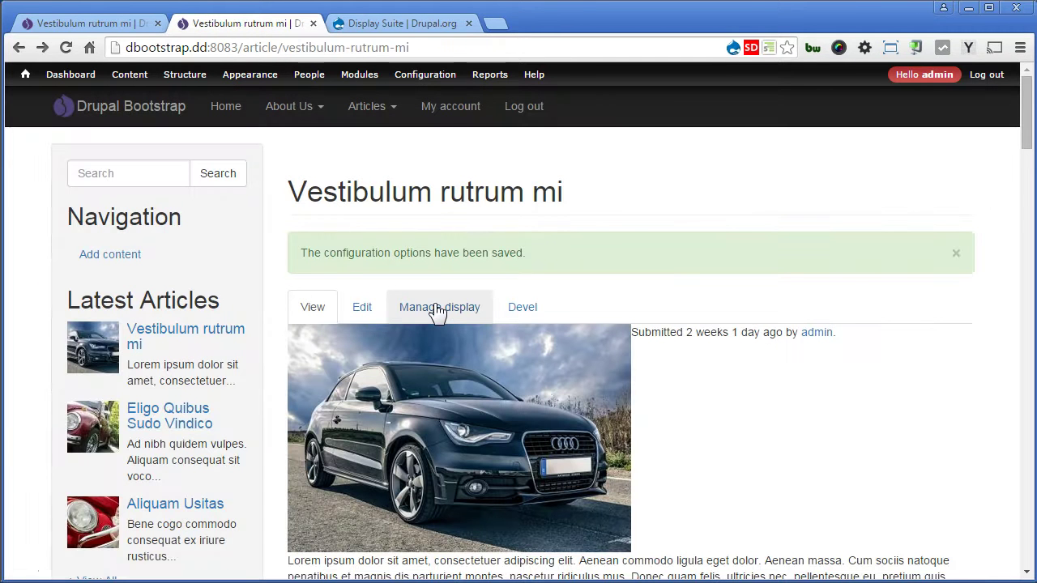
# - Reopen the article display settings and expand the Custom classes section
pyautogui.click(438, 308)
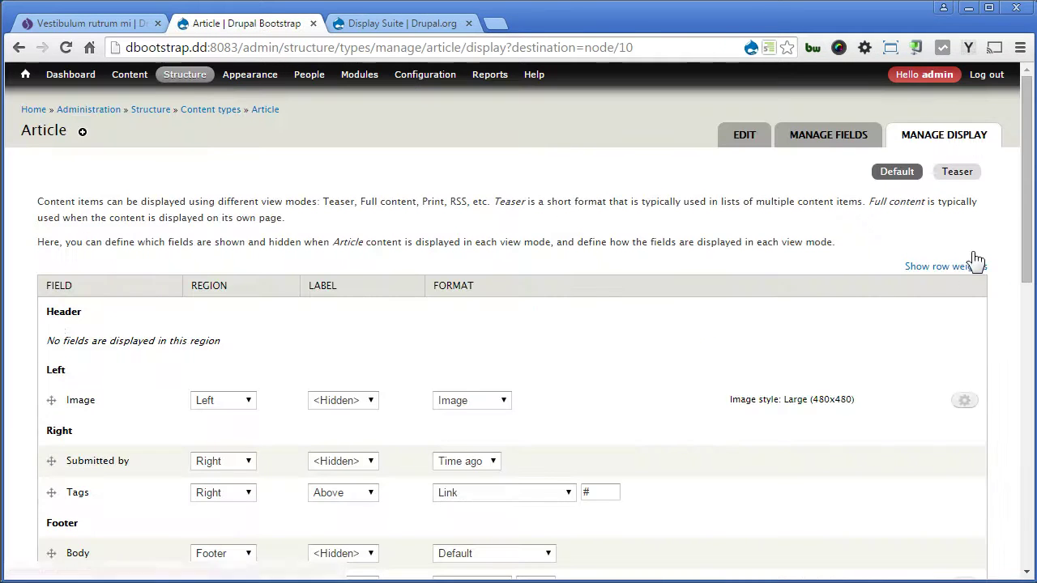
pyautogui.moveTo(1026, 235); pyautogui.dragTo(1002, 537)
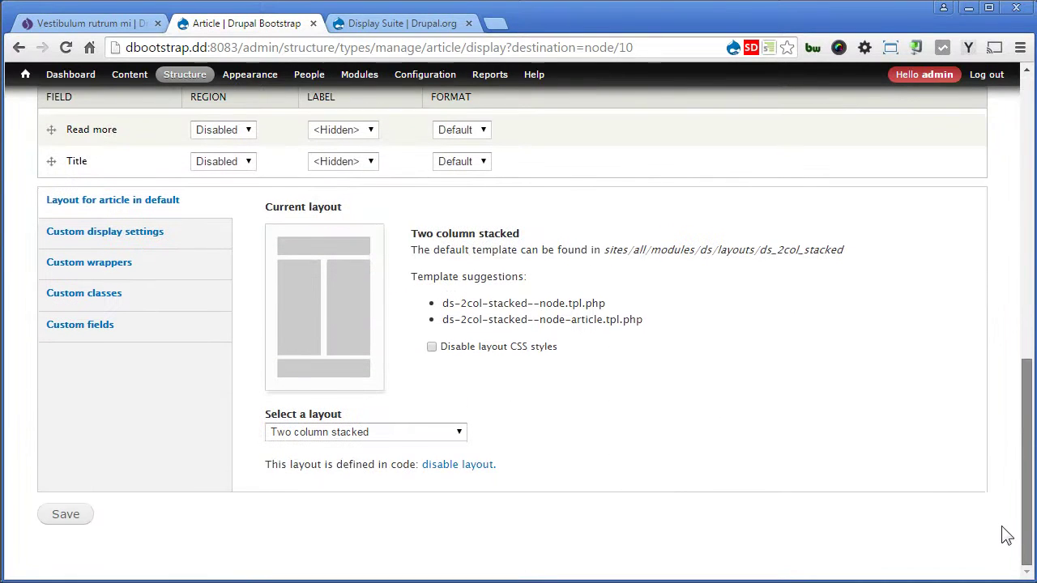
pyautogui.click(170, 302)
pyautogui.scroll(-1, 434, 245)
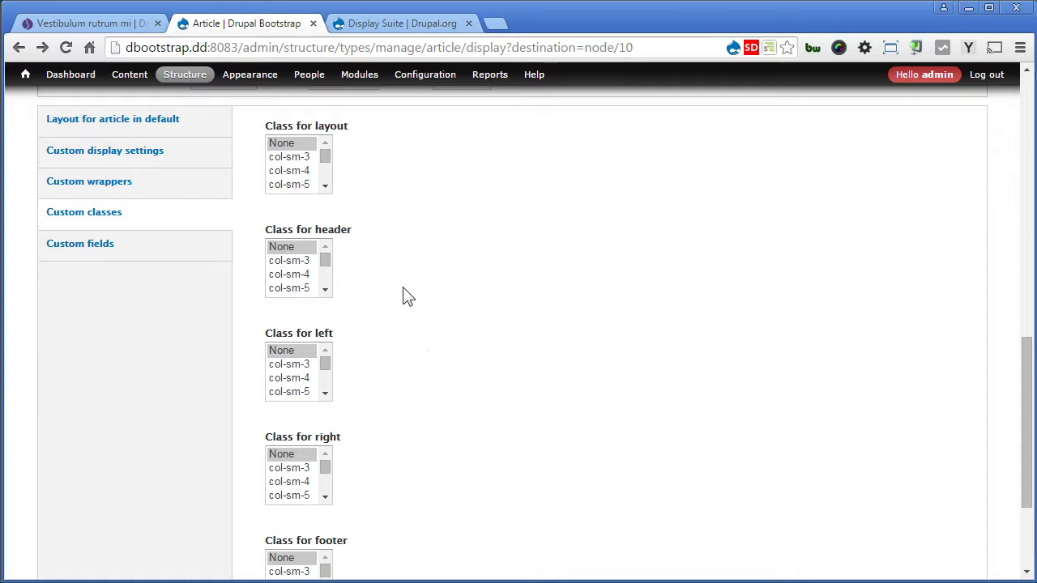
pyautogui.scroll(-1, 404, 290)
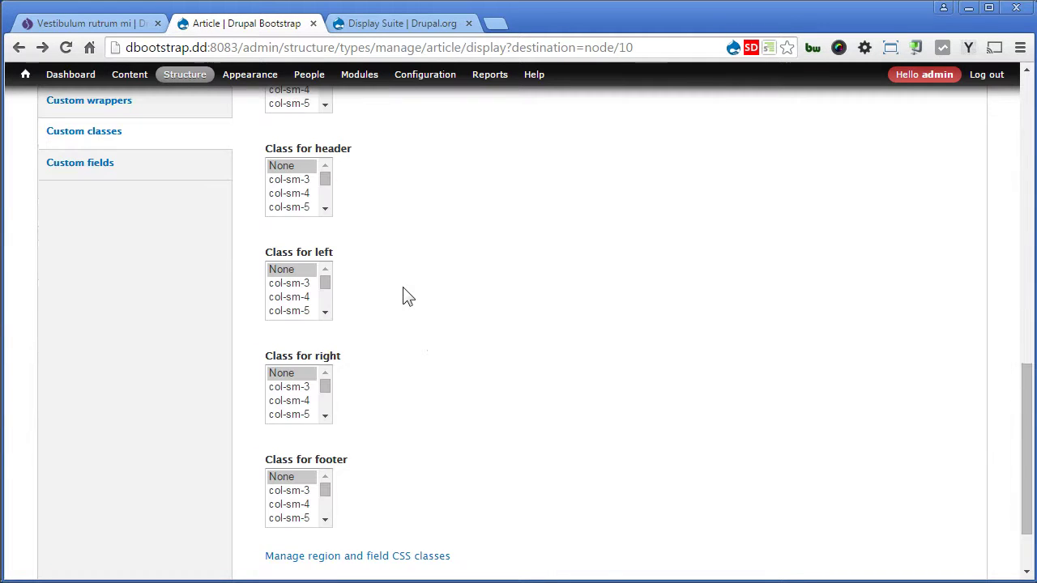
pyautogui.scroll(-1, 326, 285)
pyautogui.scroll(-2, 324, 289)
pyautogui.scroll(-2, 323, 294)
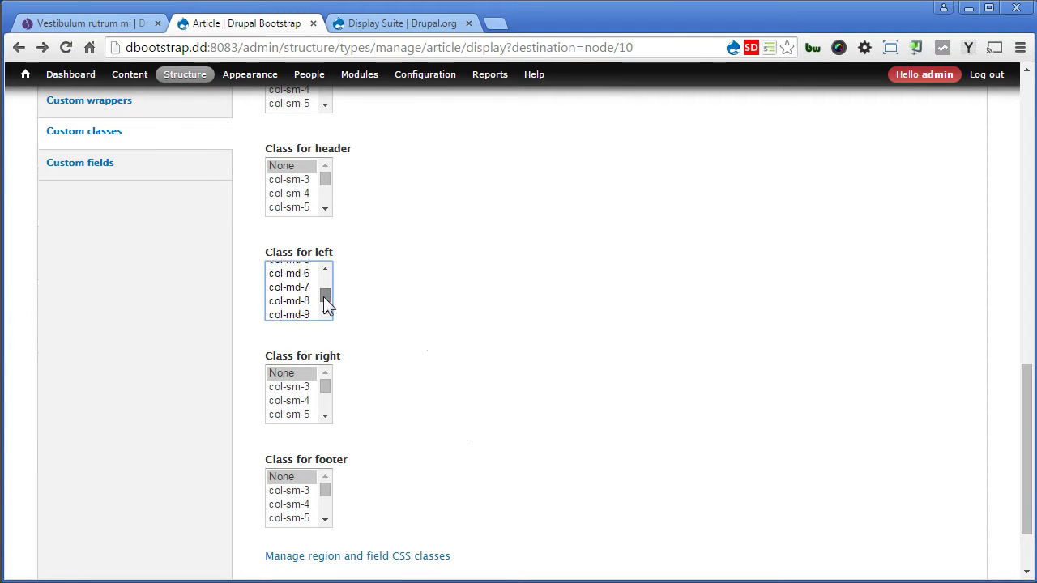
# - Assign col-md-7 to the left region, col-md-5 to the right, and col-md-12 to the footer
pyautogui.click(295, 287)
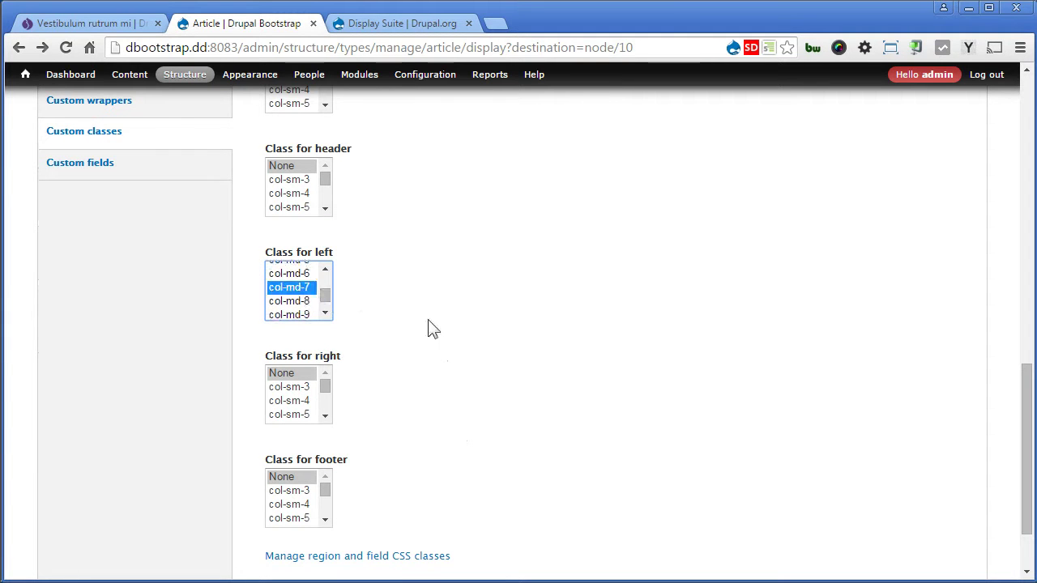
pyautogui.moveTo(327, 389); pyautogui.dragTo(328, 400)
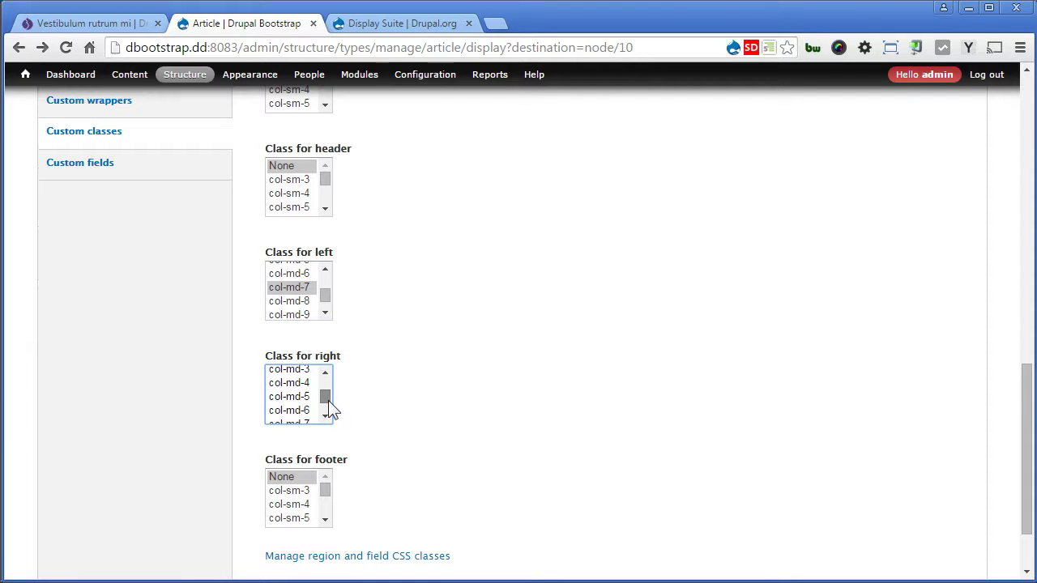
pyautogui.click(305, 397)
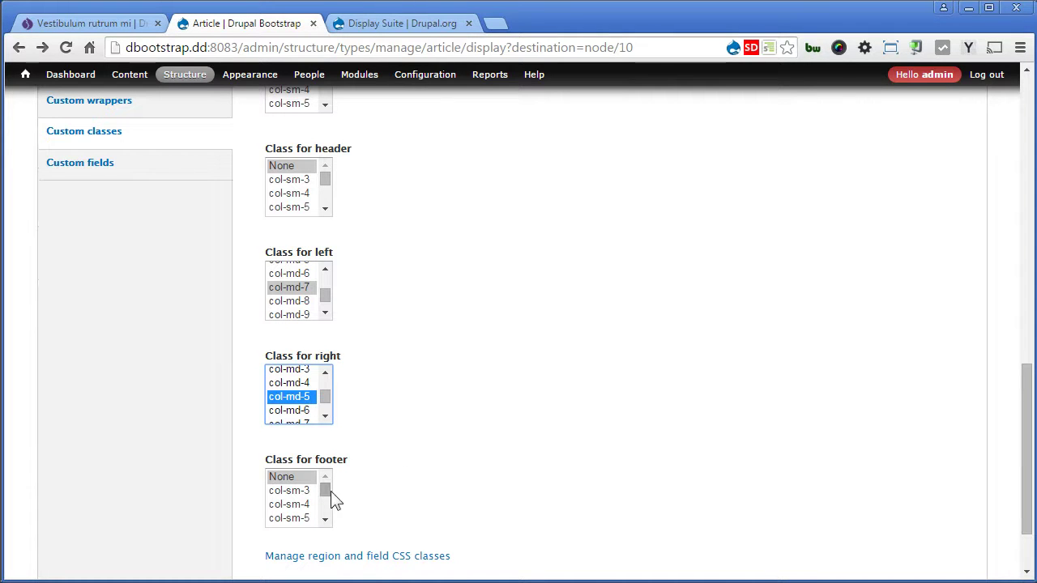
pyautogui.moveTo(325, 490); pyautogui.dragTo(327, 518)
pyautogui.click(311, 520)
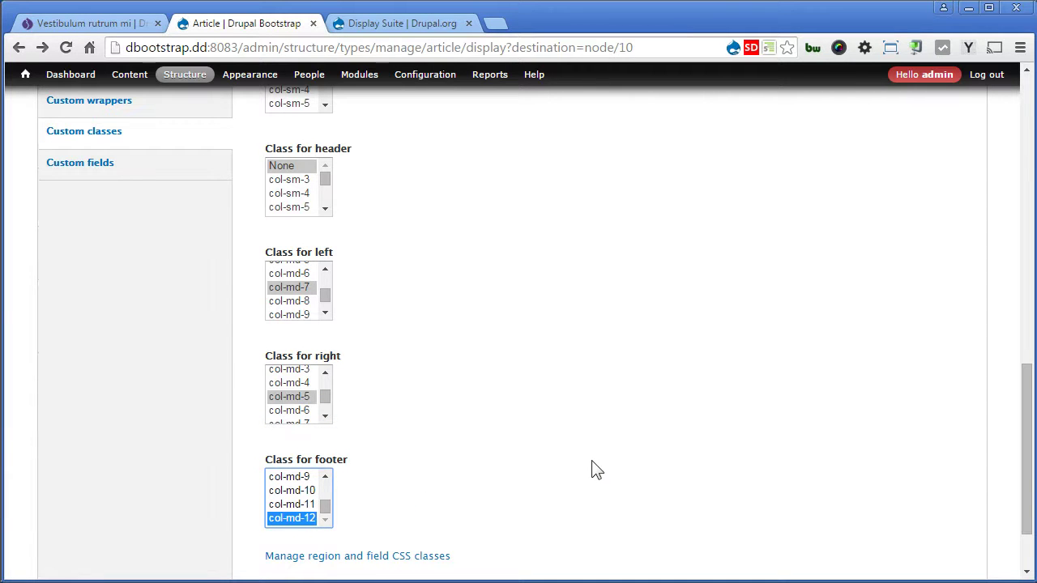
pyautogui.scroll(3, 590, 462)
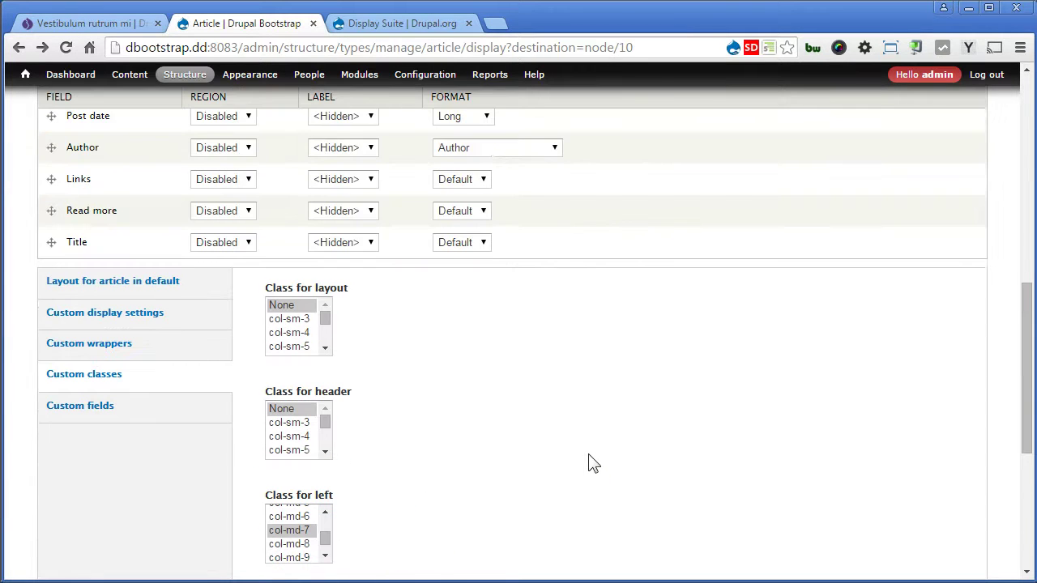
# - Tick Disable layout CSS styles in the article's layout settings and save the display
pyautogui.click(162, 284)
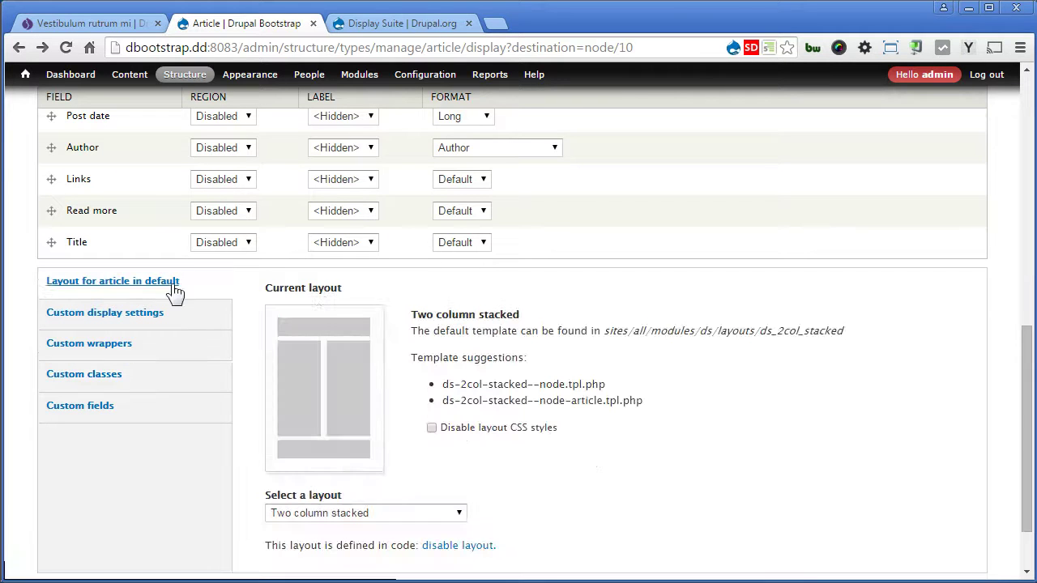
pyautogui.click(486, 430)
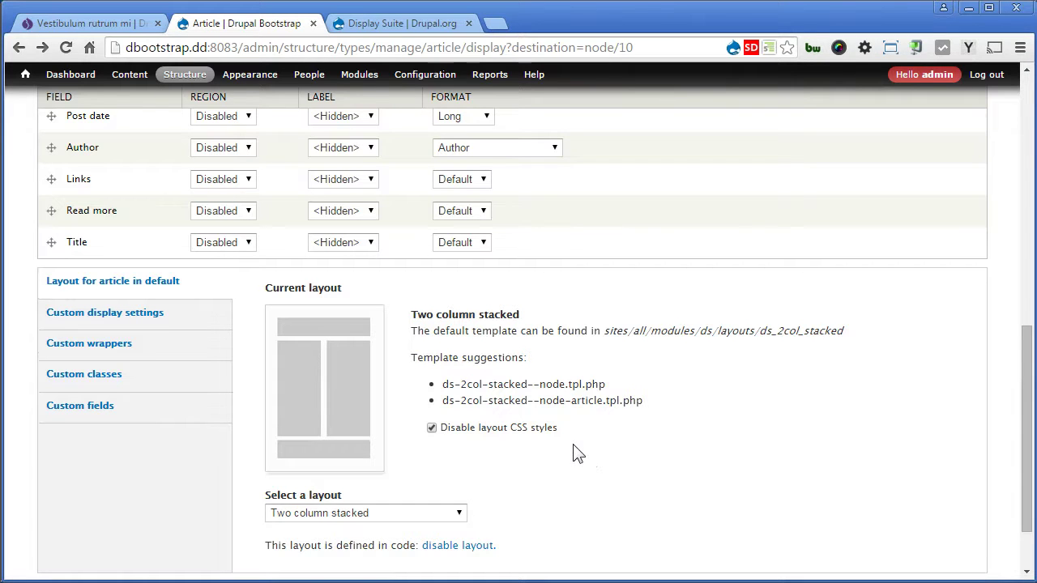
pyautogui.scroll(-1, 577, 454)
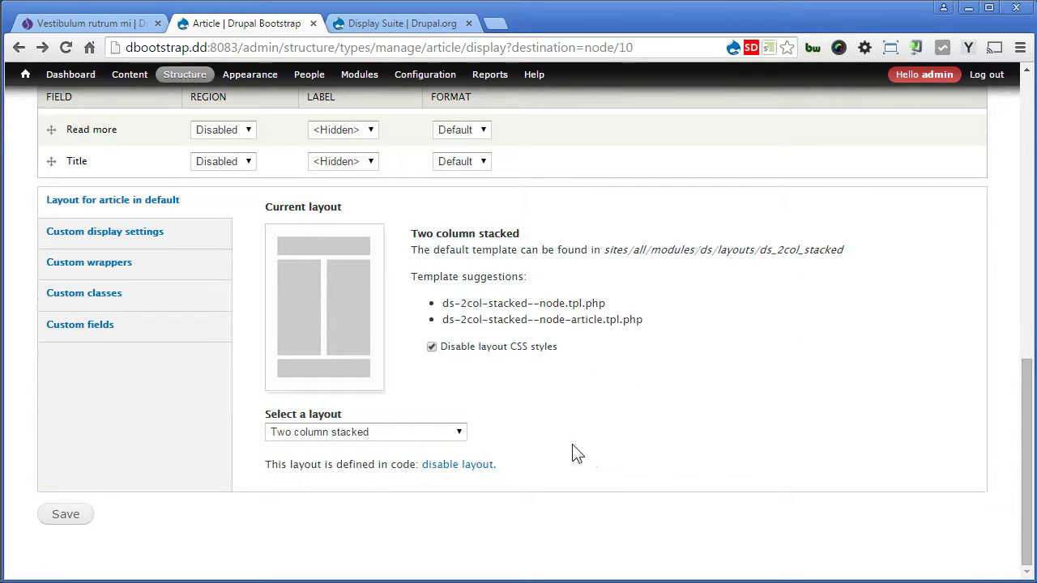
pyautogui.click(73, 514)
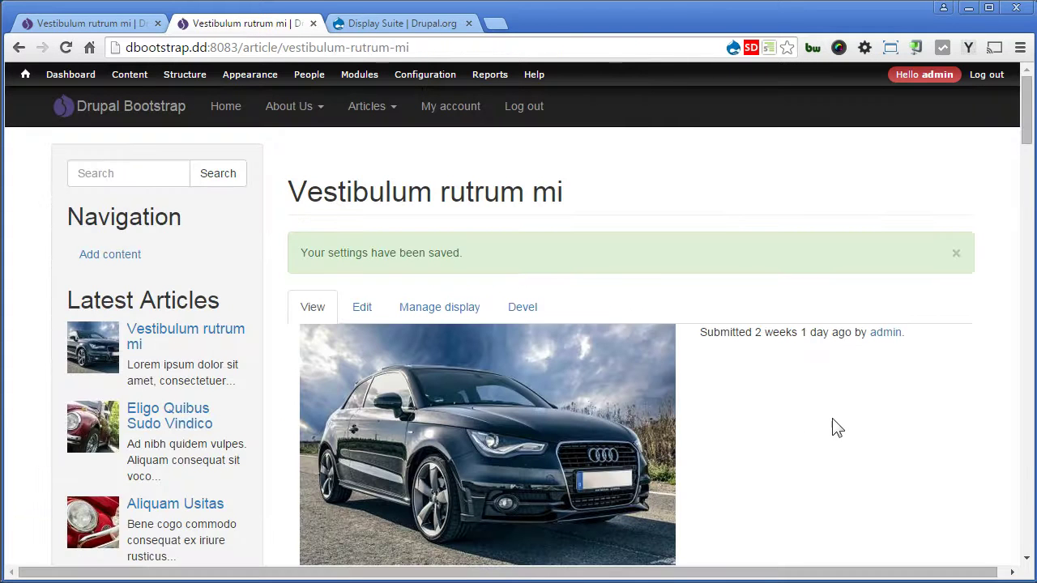
# - Inspect the car image's markup and check the group-left and group-right column divs
pyautogui.rightClick(615, 399)
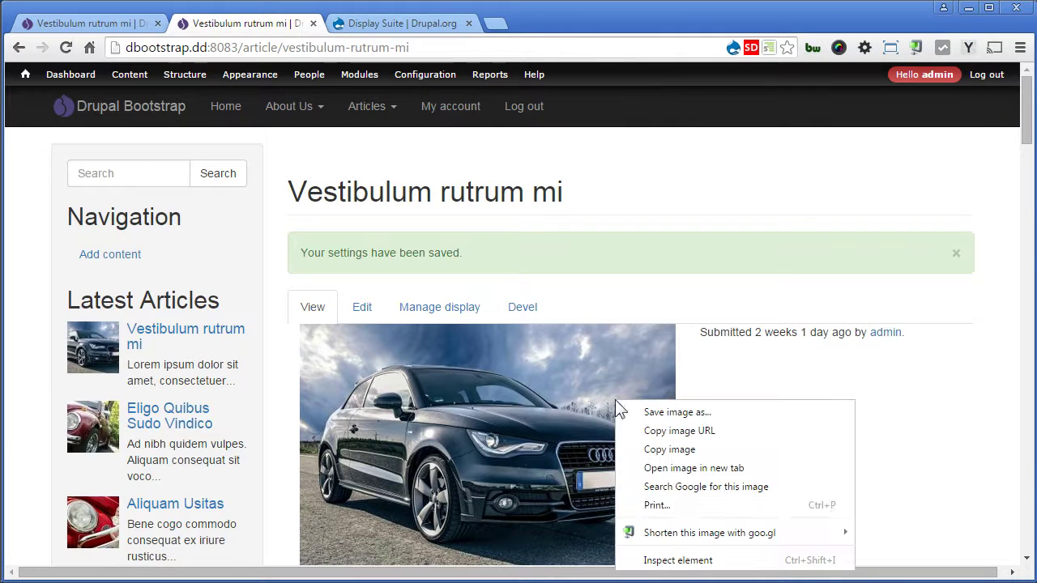
pyautogui.click(682, 559)
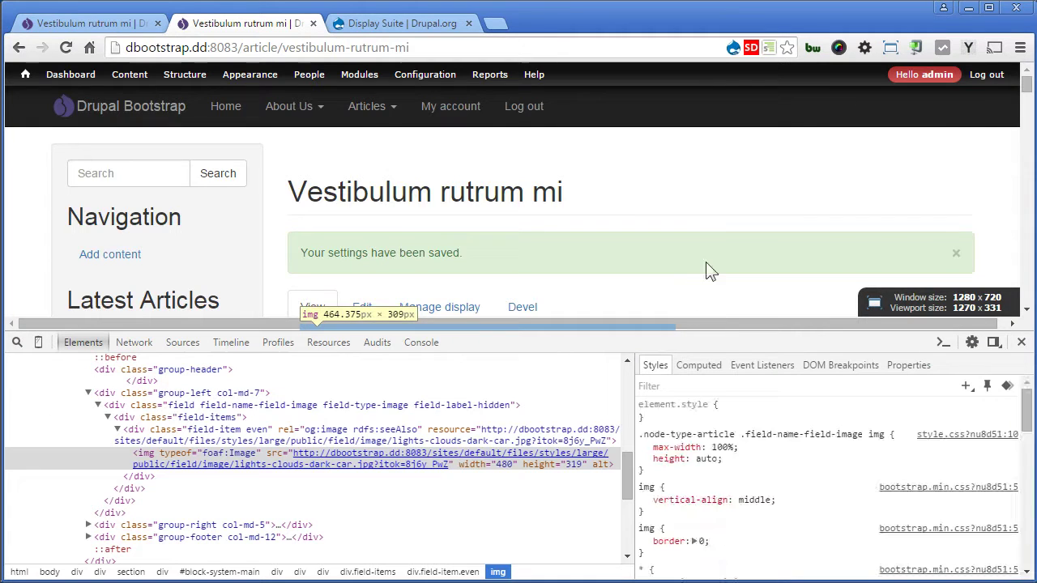
pyautogui.scroll(-1, 705, 271)
pyautogui.click(88, 393)
pyautogui.click(221, 396)
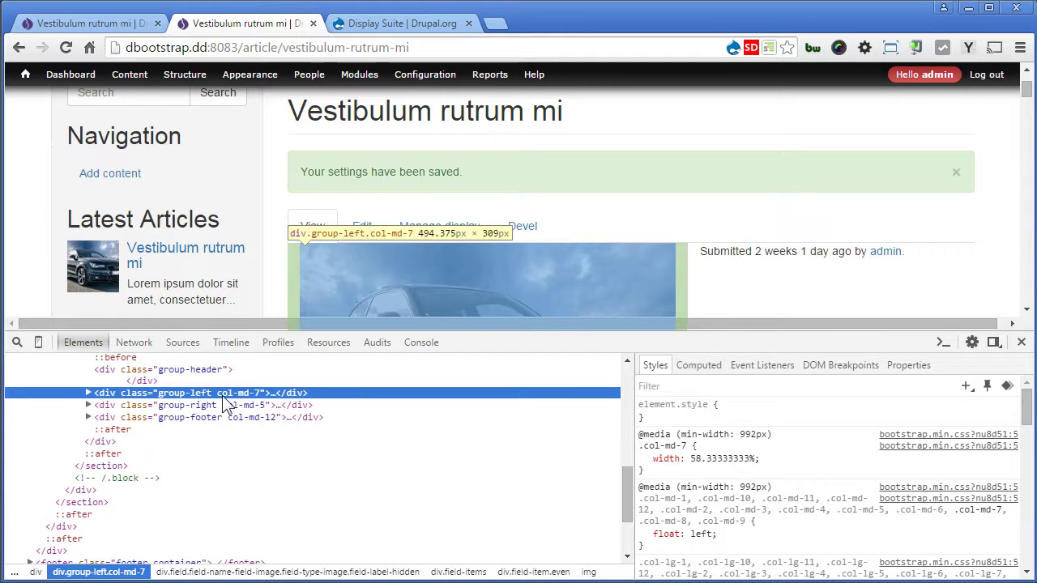
pyautogui.click(230, 409)
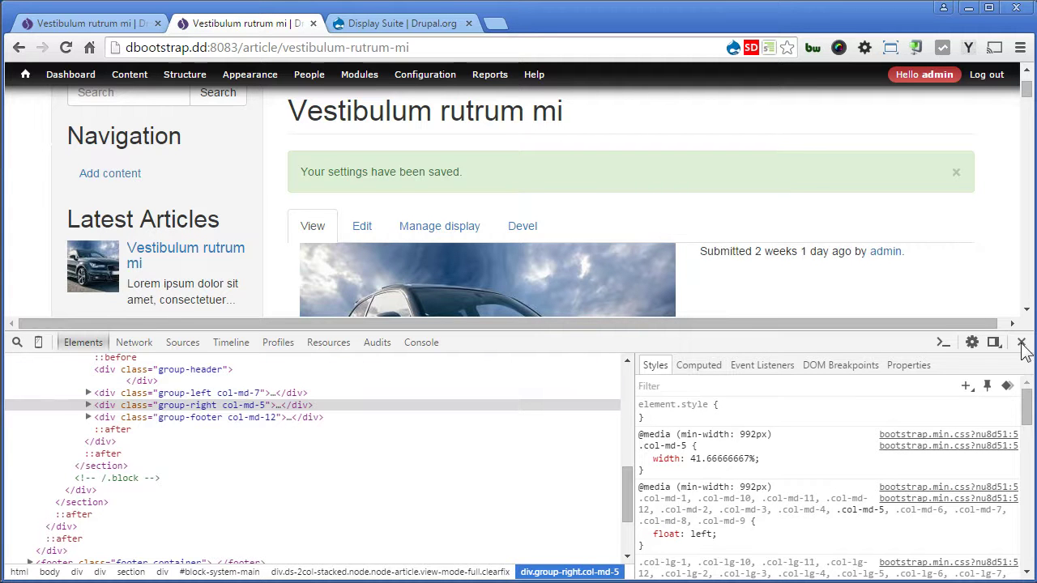
# - Dock DevTools beside the page to watch the columns stack, then return to Manage display
pyautogui.click(993, 342)
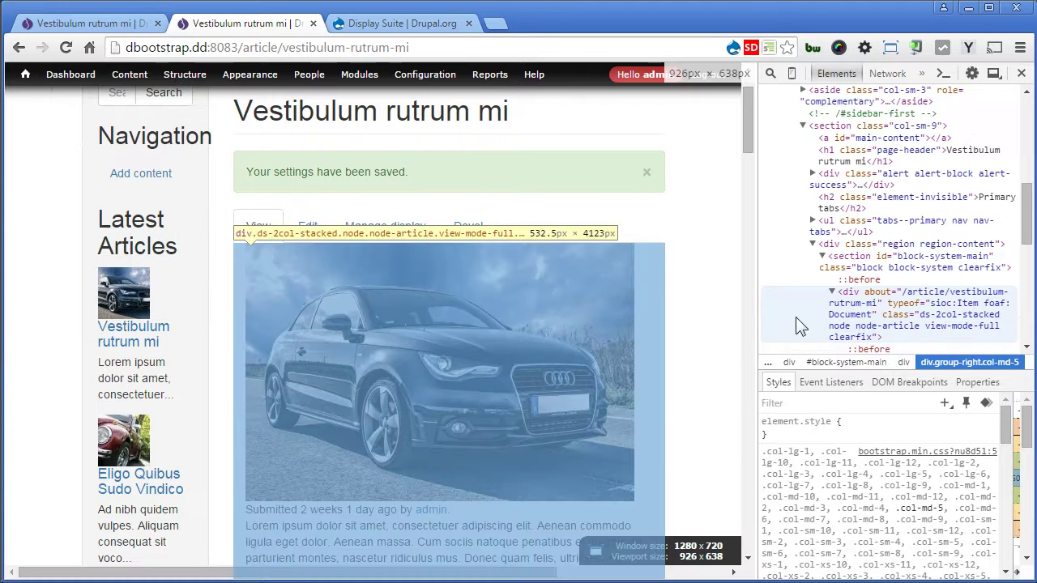
pyautogui.moveTo(755, 314); pyautogui.dragTo(721, 328)
pyautogui.scroll(-1, 697, 354)
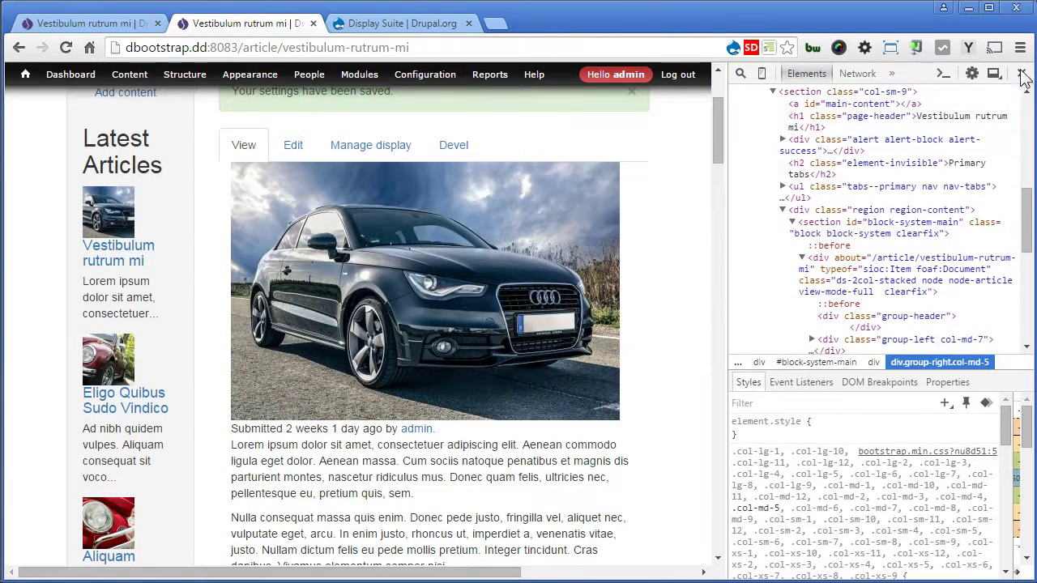
pyautogui.click(1021, 73)
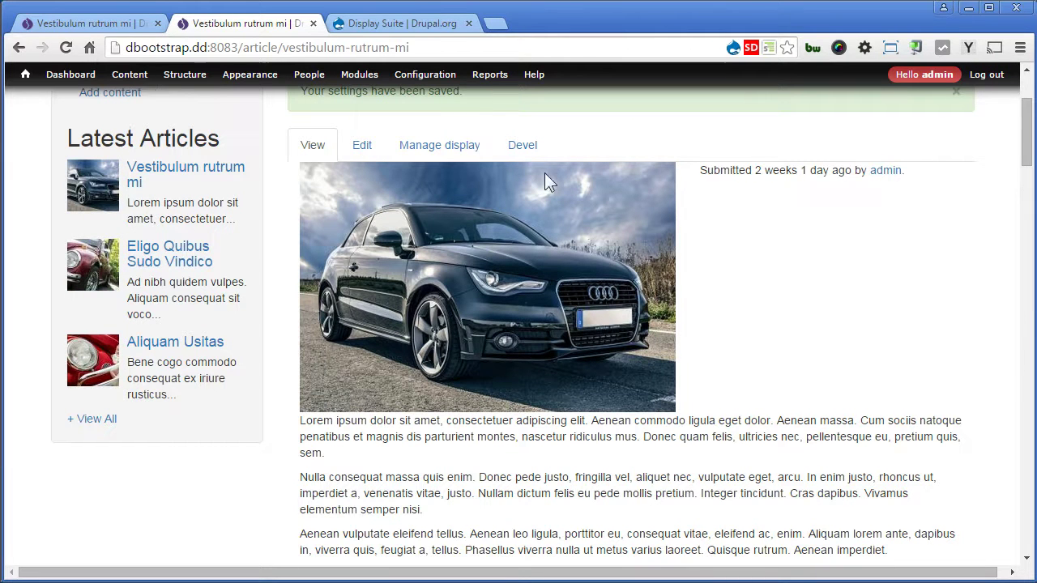
pyautogui.click(461, 151)
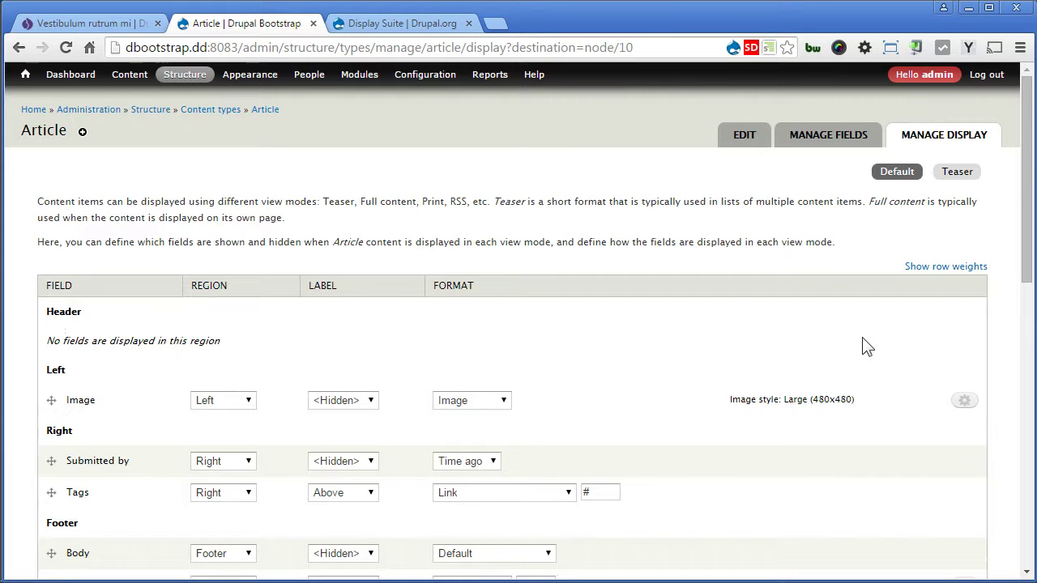
# - Under the Custom fields section, choose Add a dynamic field
pyautogui.moveTo(1025, 260); pyautogui.dragTo(1002, 561)
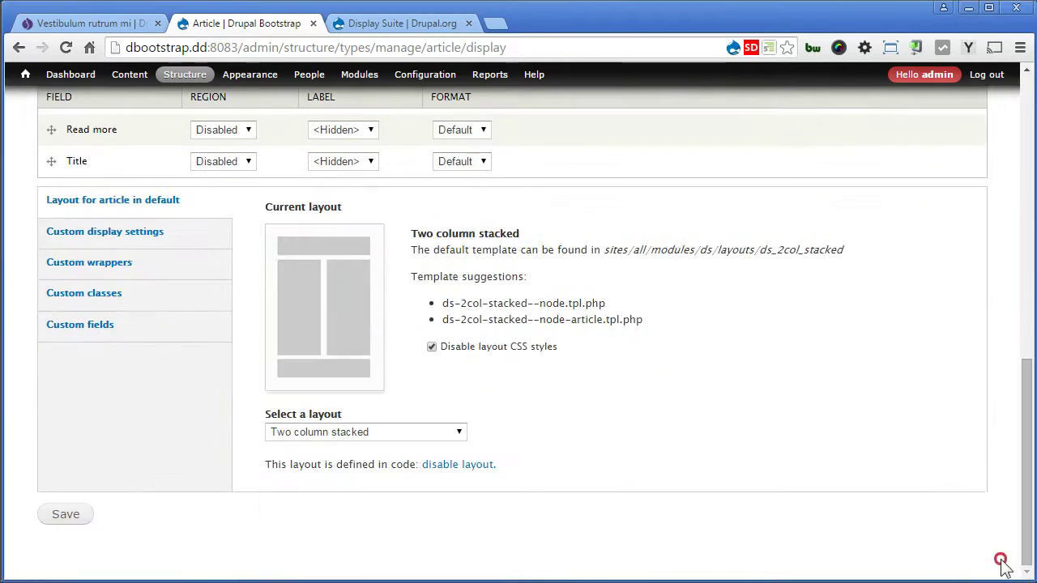
pyautogui.click(108, 325)
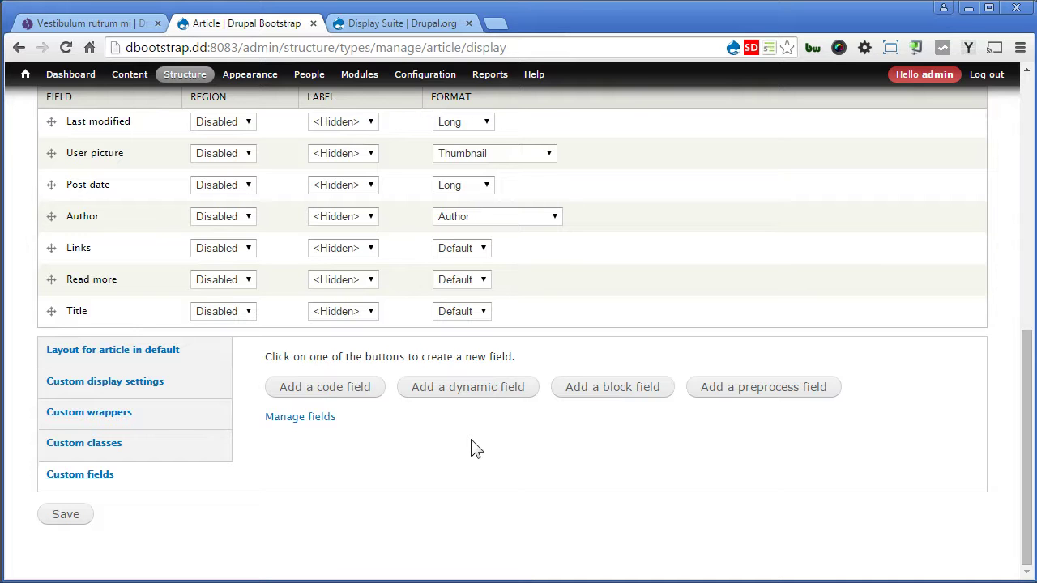
pyautogui.click(456, 391)
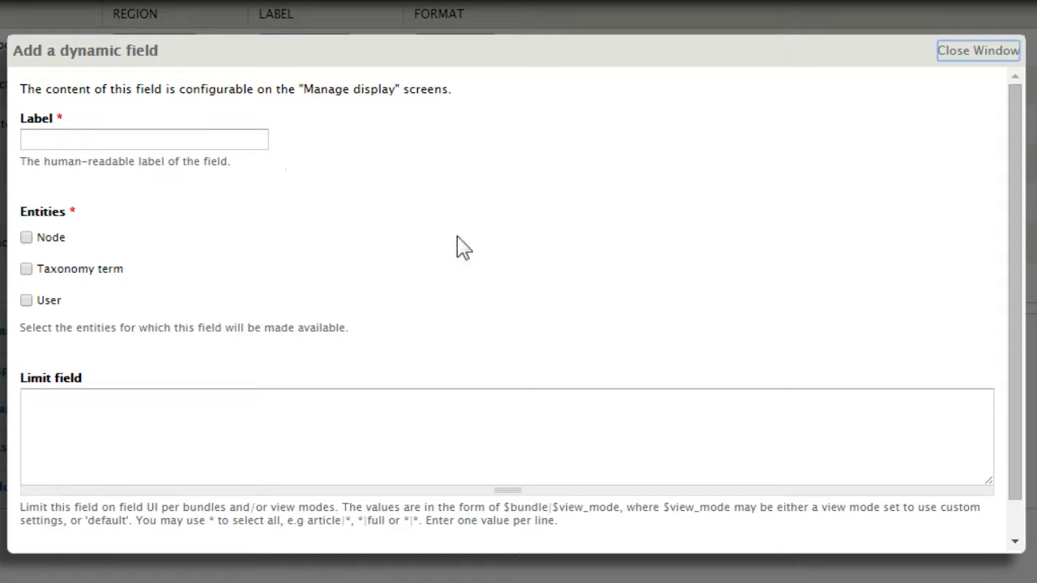
# - Label the new dynamic field 'Trimmed Body' and make it available for Node
pyautogui.click(223, 140)
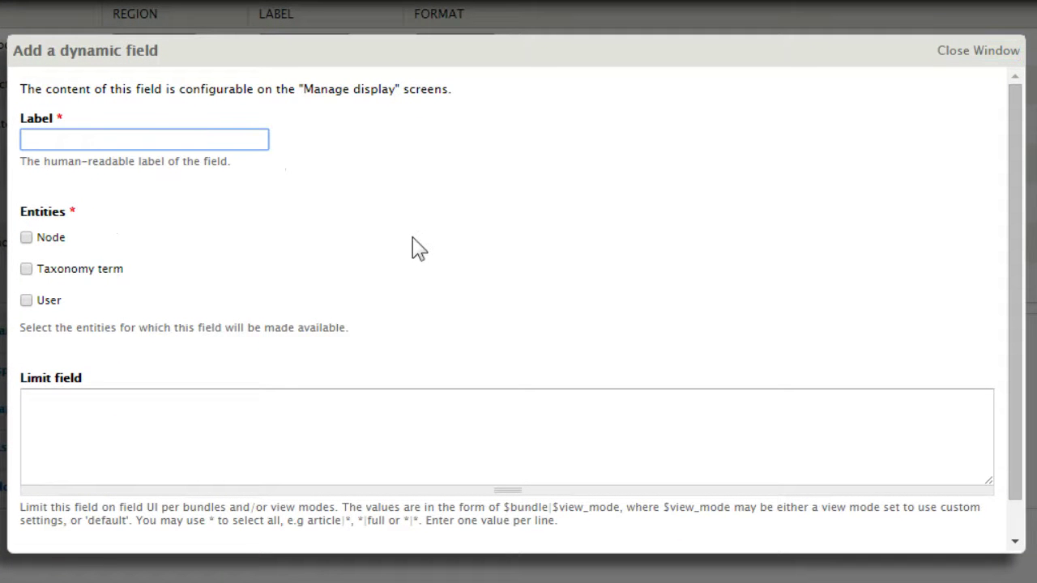
pyautogui.write('Tr')
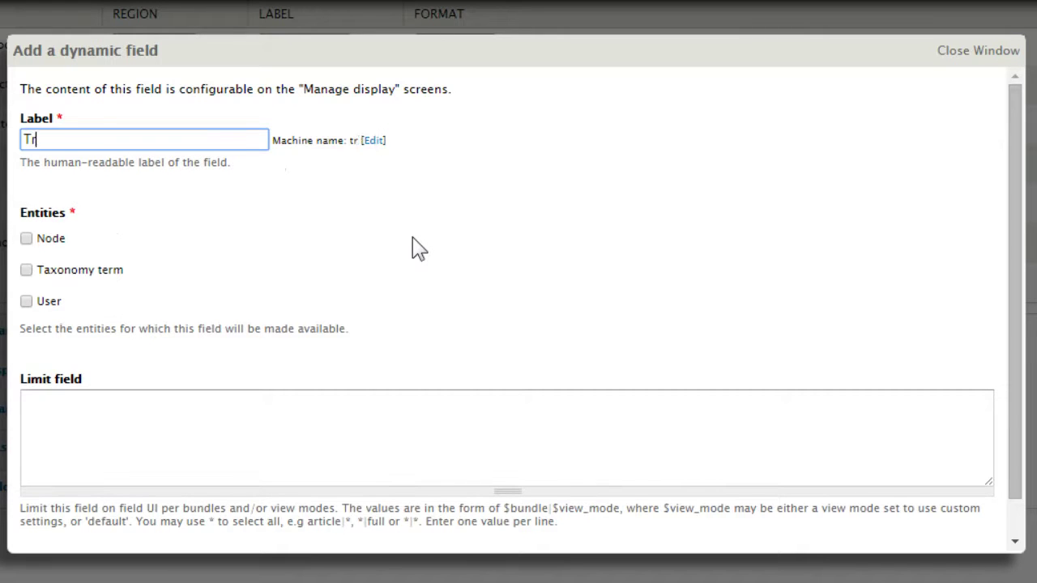
pyautogui.write('immed Body')
pyautogui.click(51, 240)
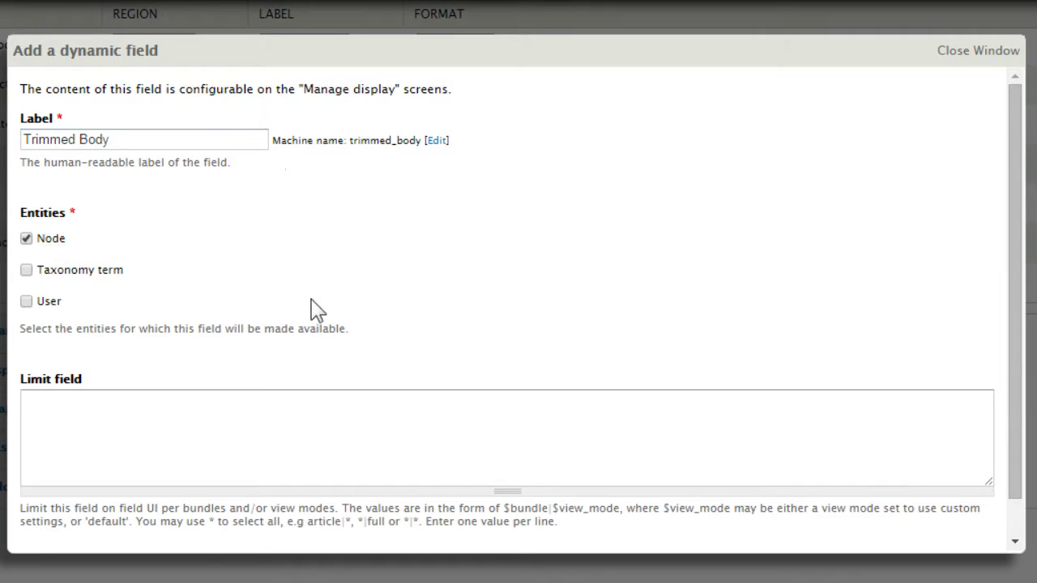
pyautogui.scroll(-1, 318, 309)
# - Set Limit field to article|default and save the Trimmed Body field
pyautogui.click(288, 361)
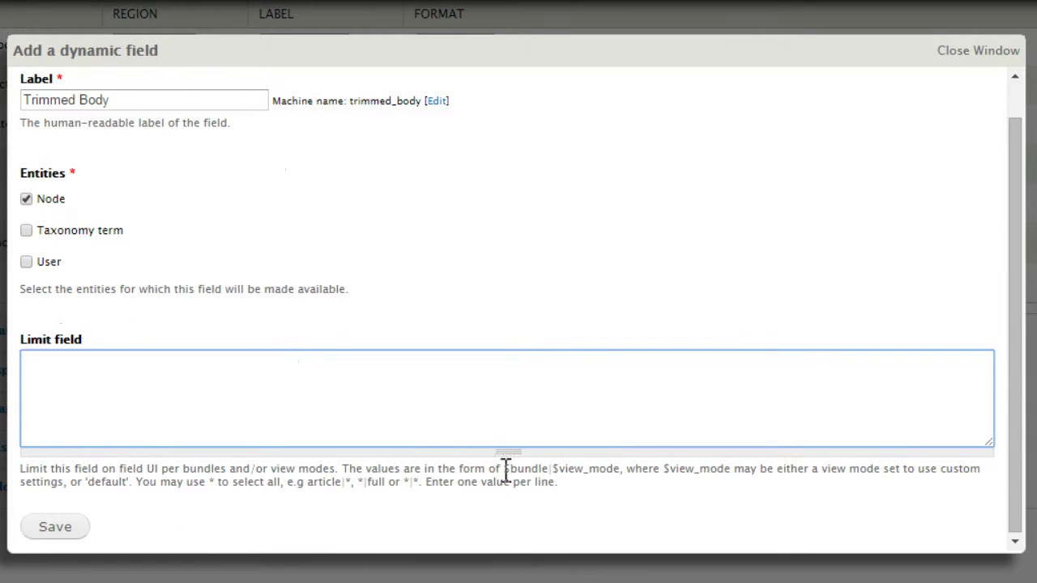
pyautogui.moveTo(504, 468); pyautogui.dragTo(621, 470)
pyautogui.hotkey('ctrl', 'c')
pyautogui.click(268, 370)
pyautogui.hotkey('ctrl', 'v')
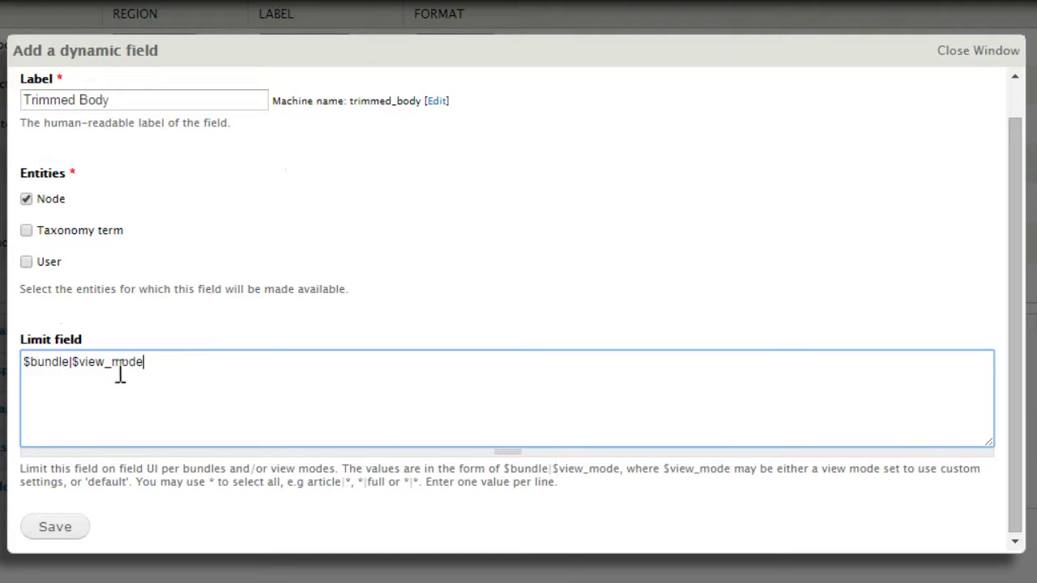
pyautogui.doubleClick(70, 362)
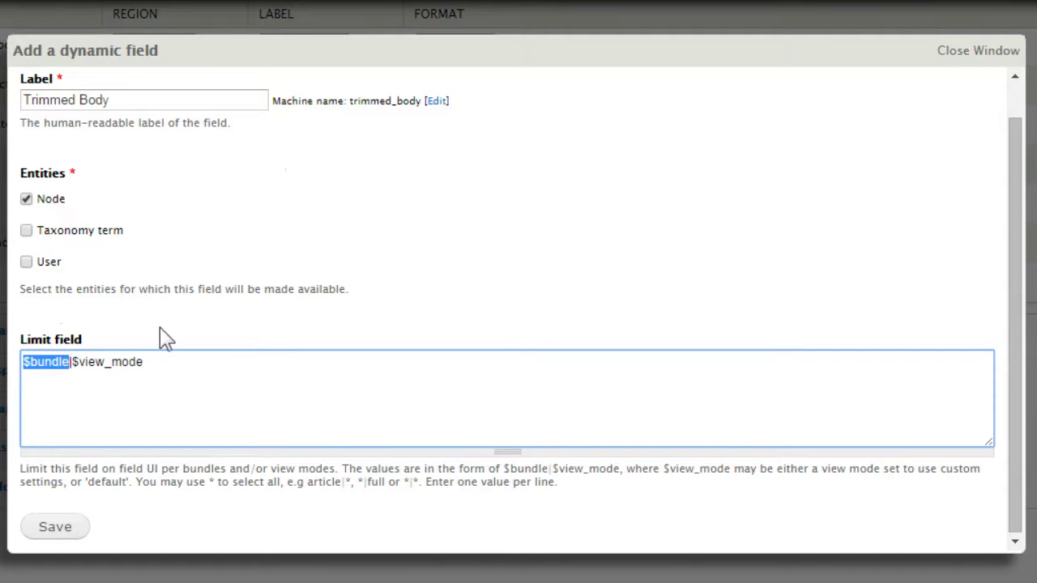
pyautogui.write('article')
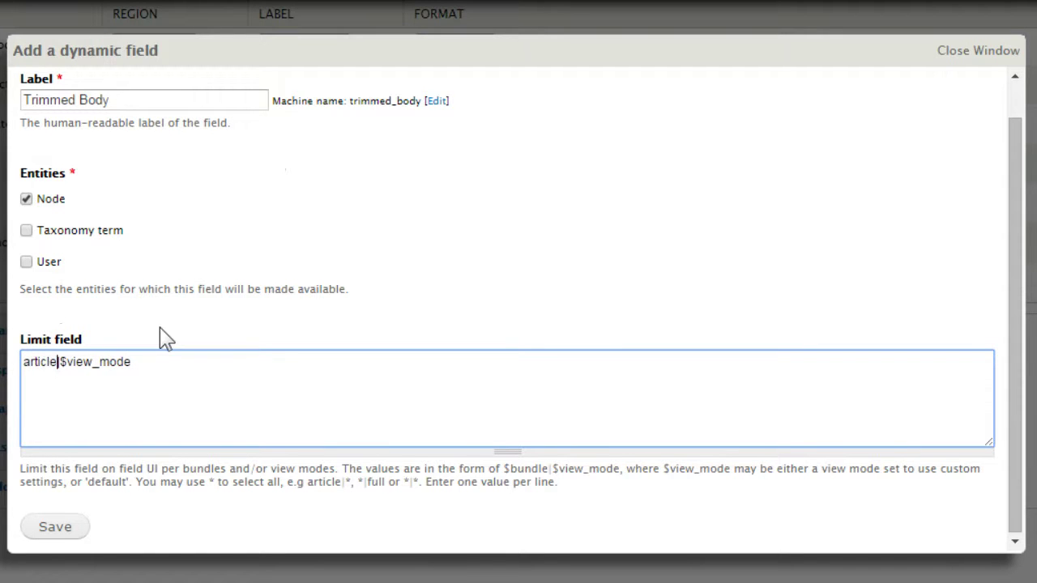
pyautogui.press('Right')
pyautogui.hotkey('shift', 'End')
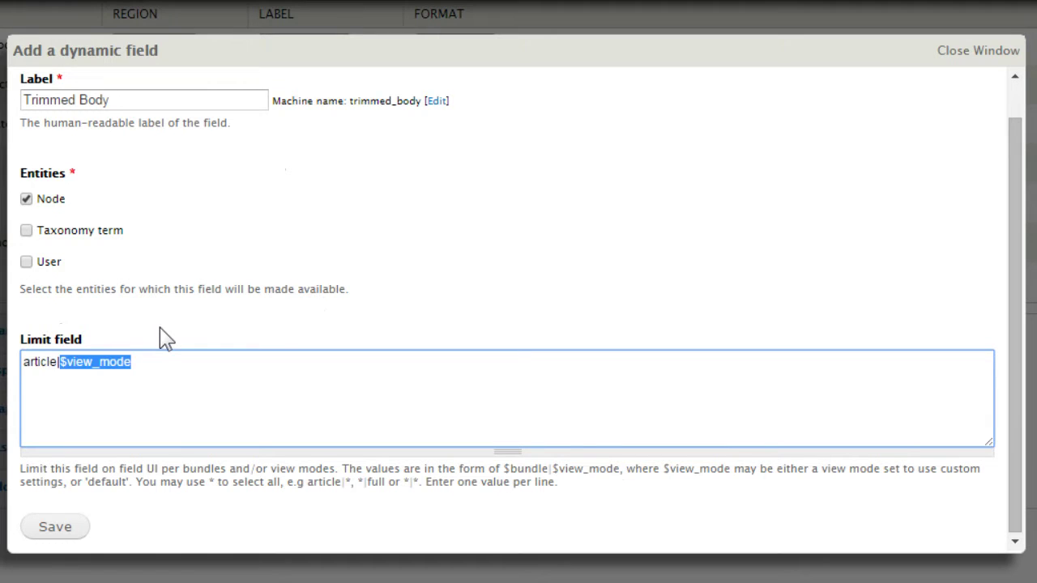
pyautogui.write('default')
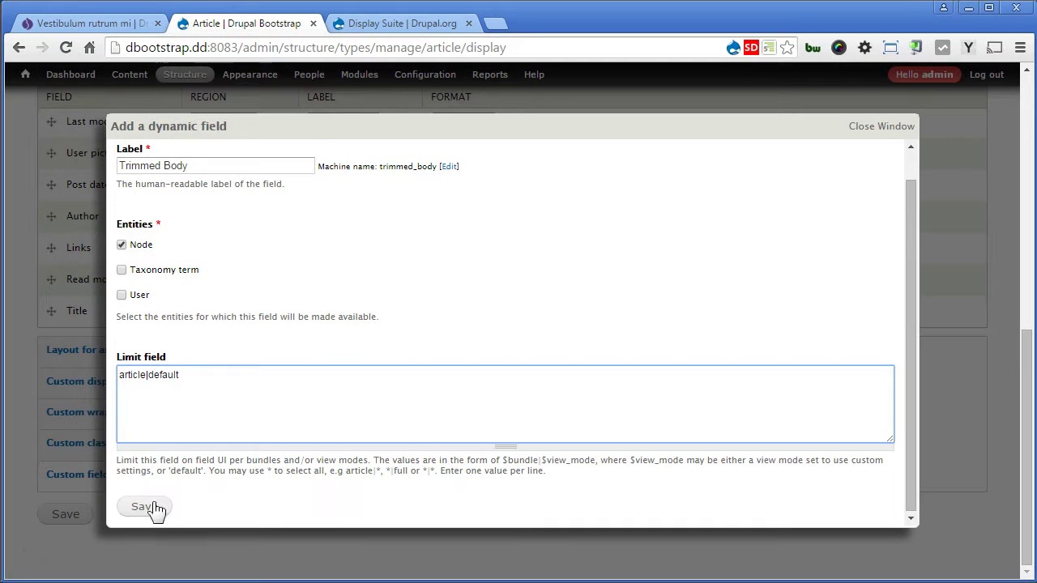
pyautogui.click(144, 507)
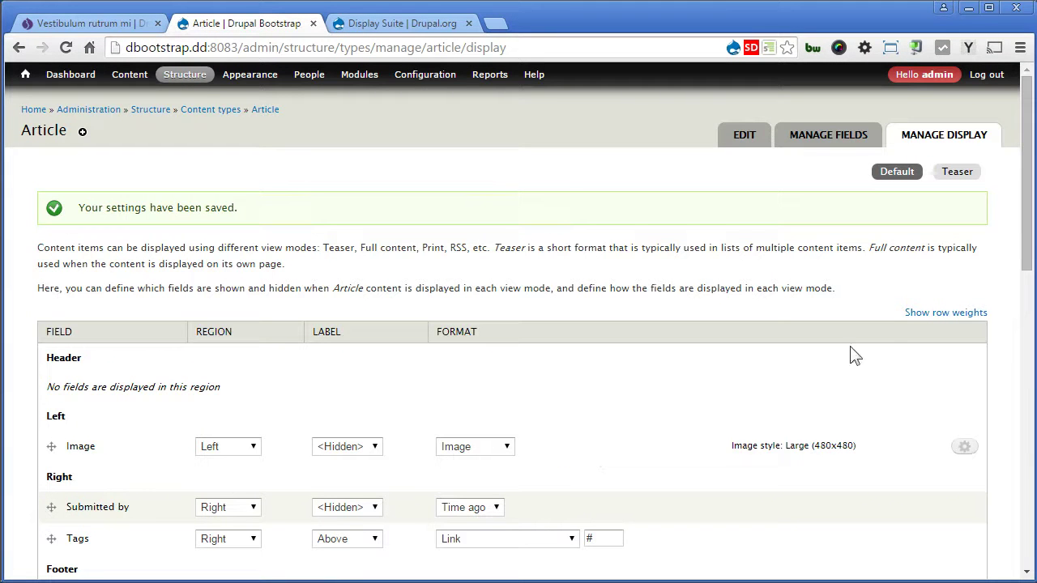
# - Move Trimmed Body to the Right region and open its Select content settings
pyautogui.moveTo(1027, 220); pyautogui.dragTo(1027, 484)
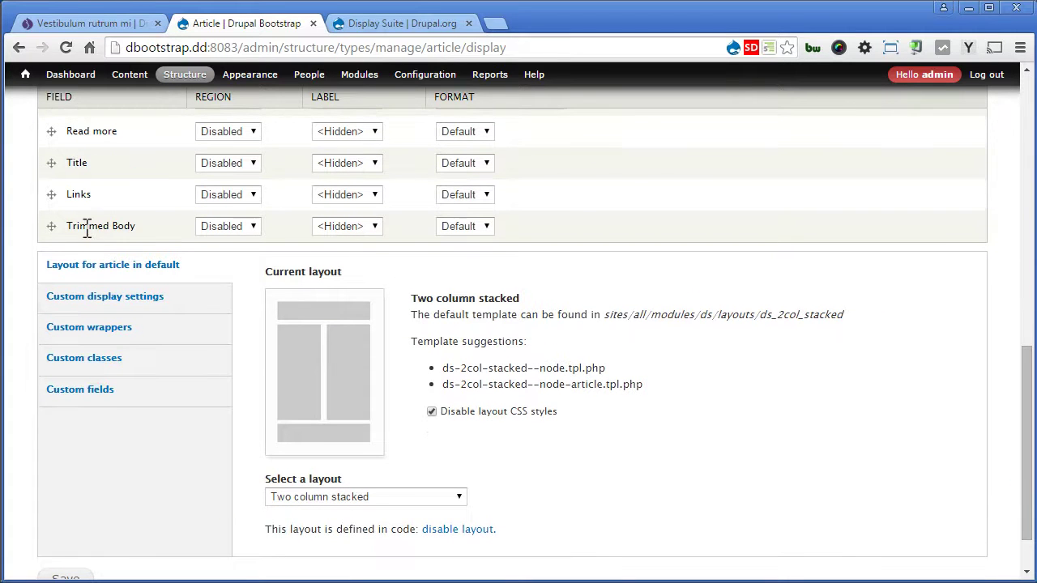
pyautogui.click(228, 226)
pyautogui.click(224, 269)
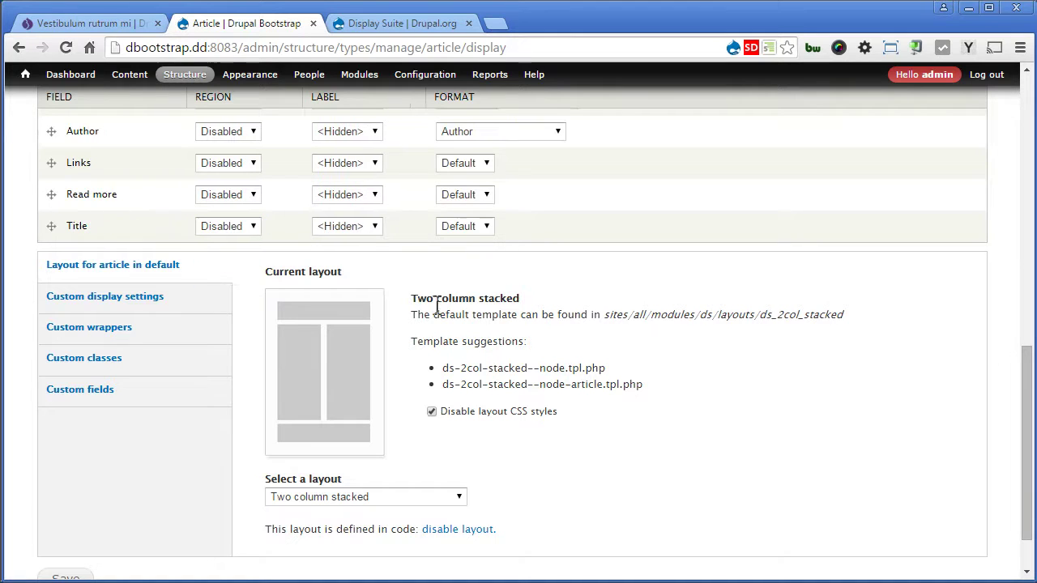
pyautogui.scroll(4, 433, 314)
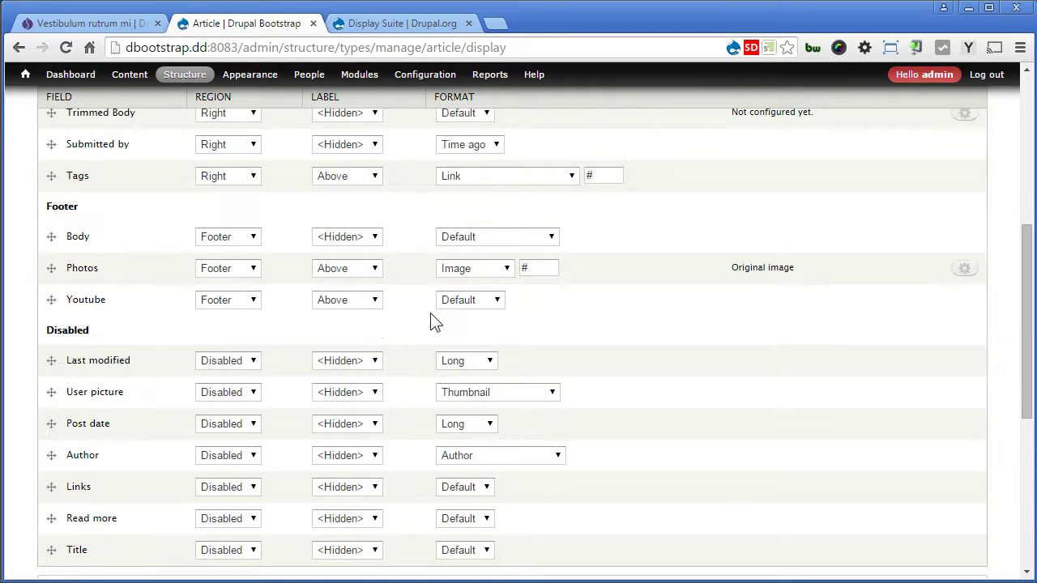
pyautogui.scroll(2, 436, 321)
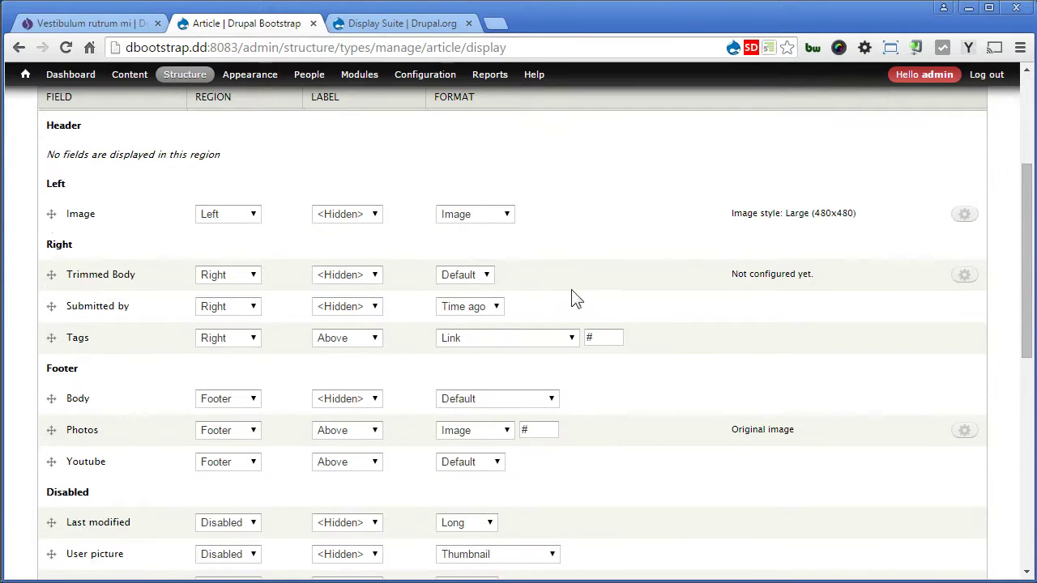
pyautogui.click(963, 276)
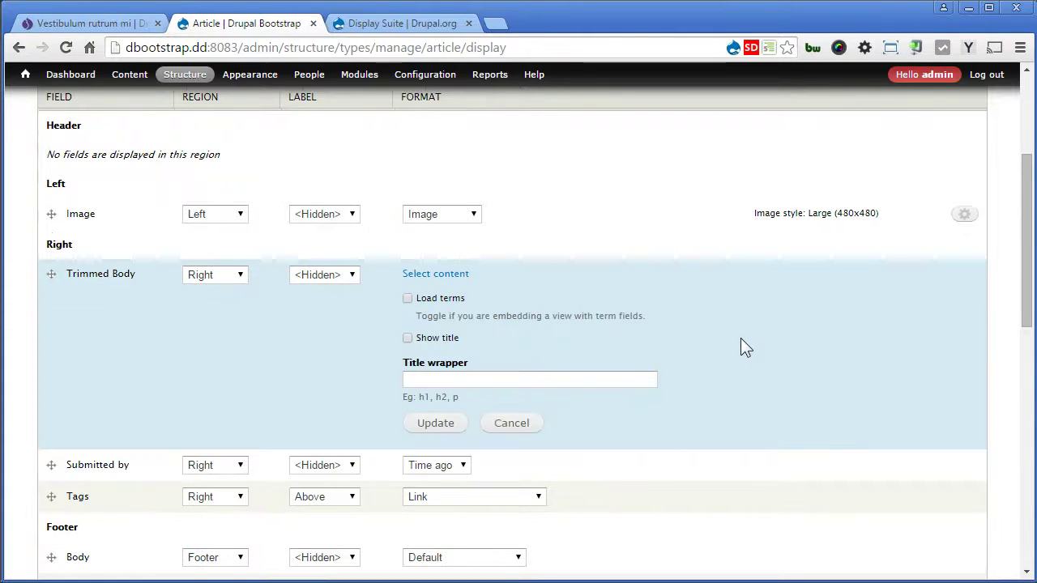
pyautogui.click(459, 276)
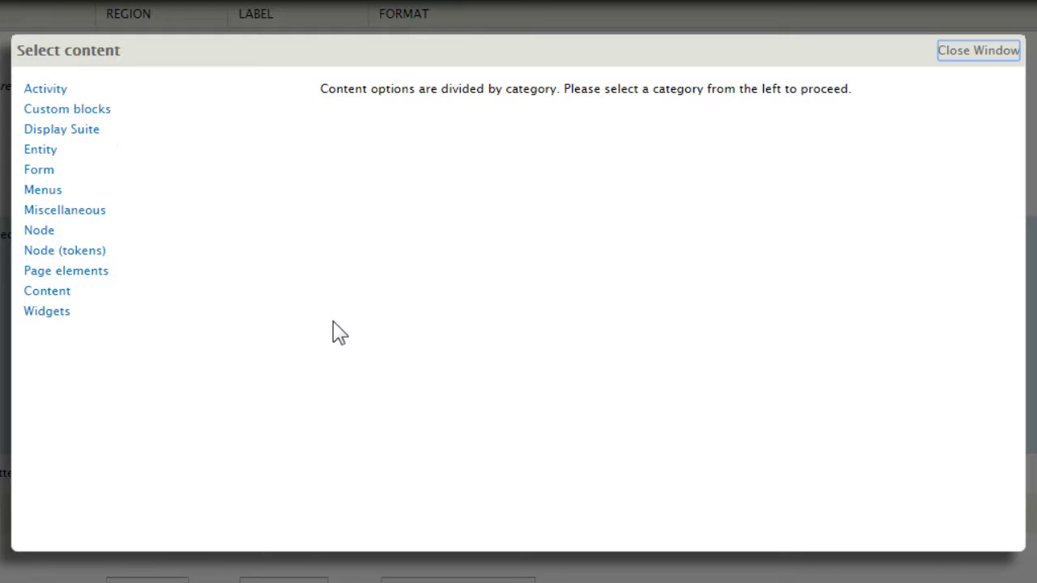
# - Pick Node > Field: Body as the content for Trimmed Body
pyautogui.click(43, 191)
pyautogui.click(104, 109)
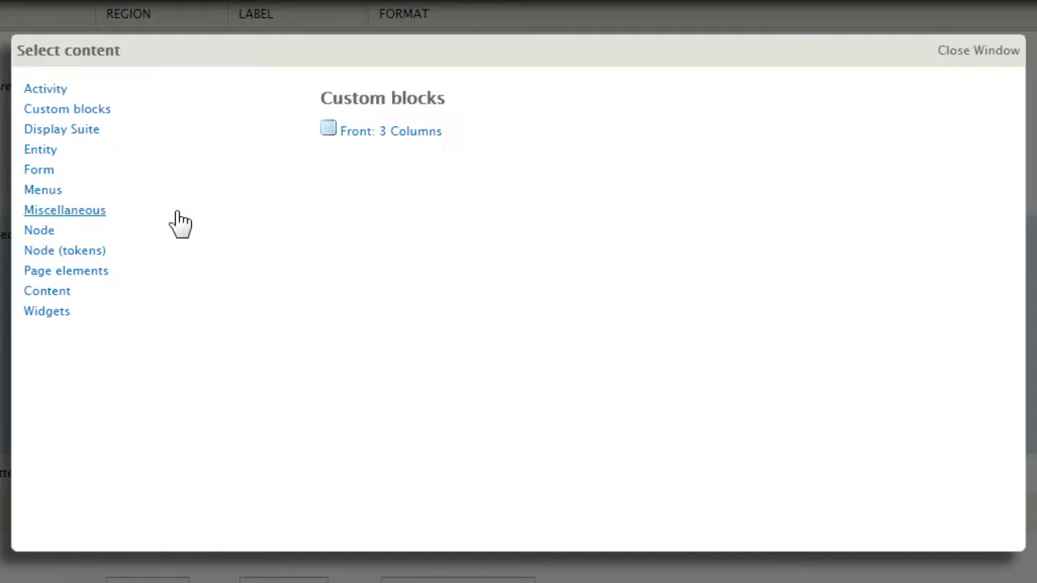
pyautogui.click(45, 231)
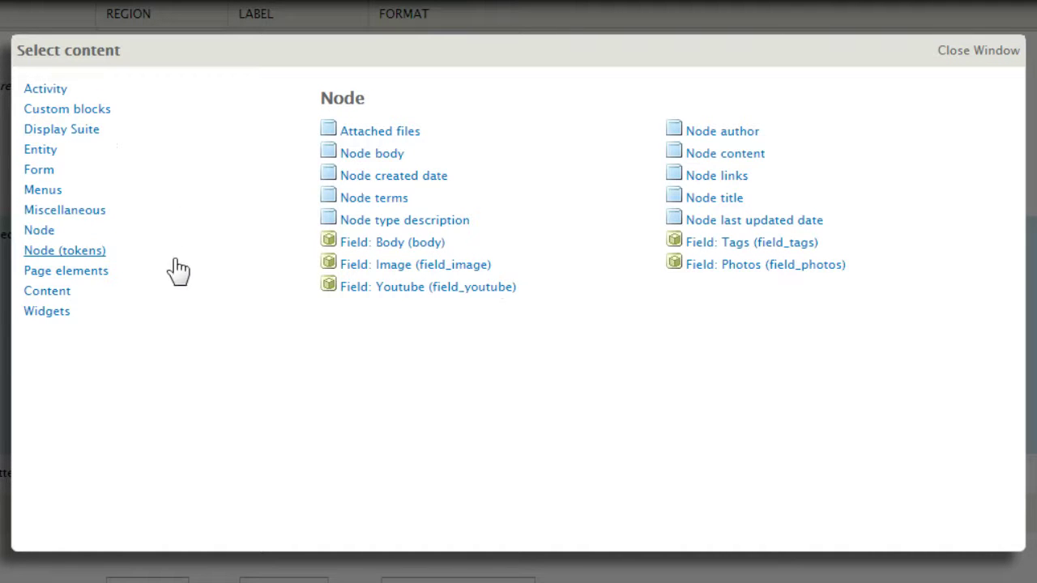
pyautogui.click(46, 290)
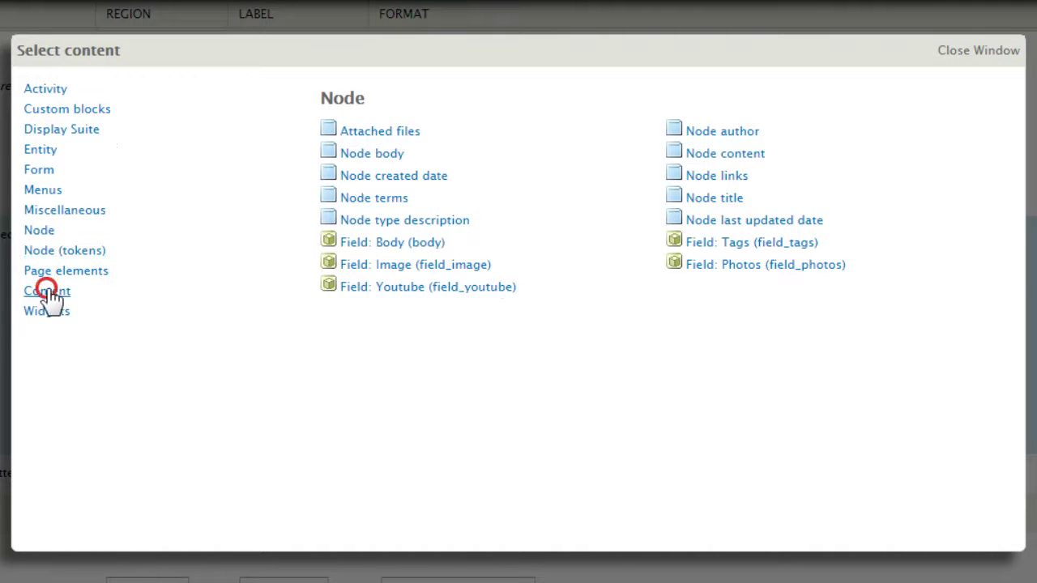
pyautogui.click(42, 170)
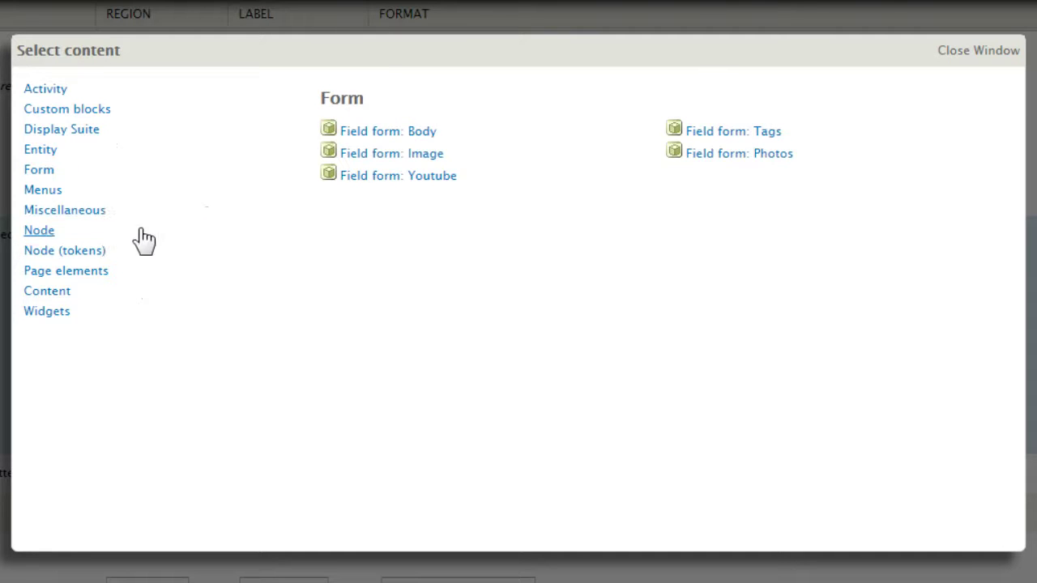
pyautogui.click(42, 232)
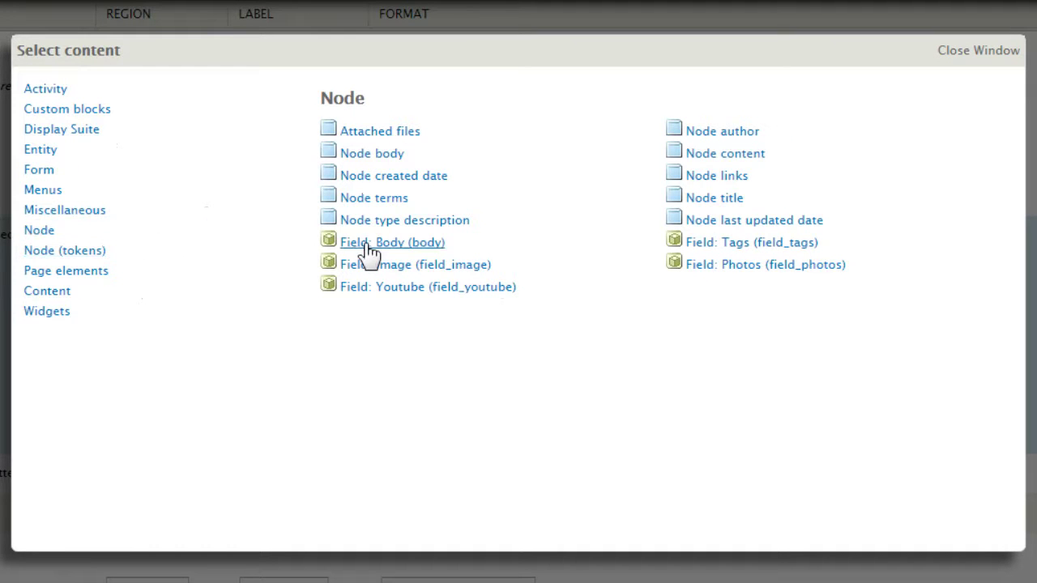
pyautogui.click(362, 243)
# - Hide the Body label, use the Trimmed formatter, and set trim length to 300
pyautogui.click(83, 238)
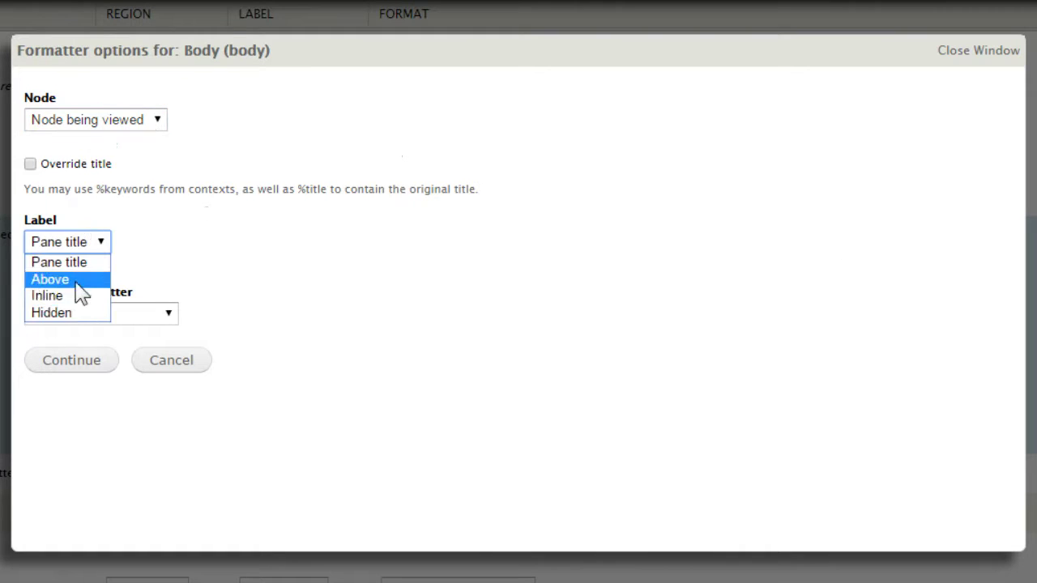
pyautogui.click(84, 310)
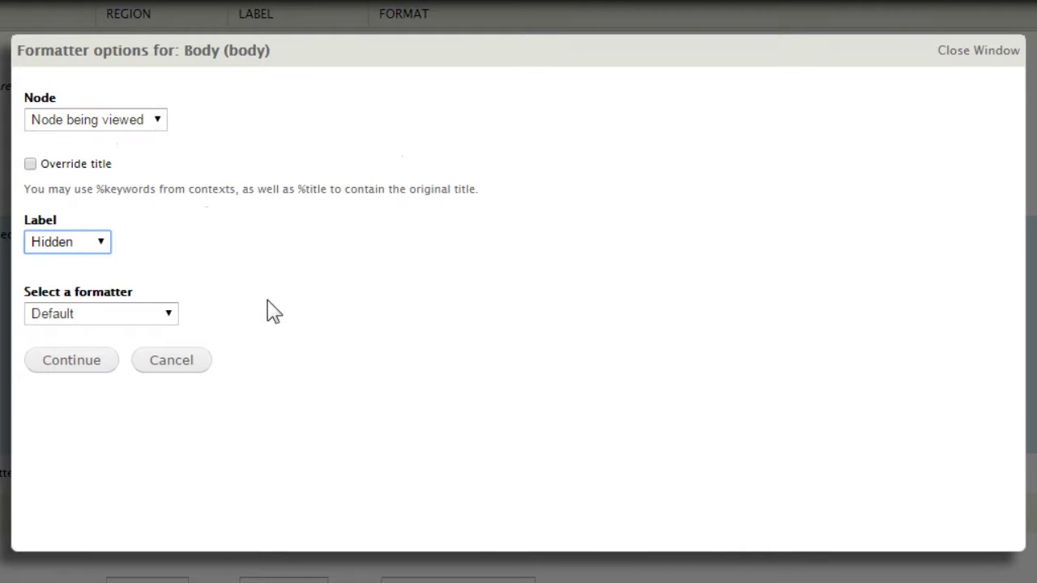
pyautogui.click(150, 308)
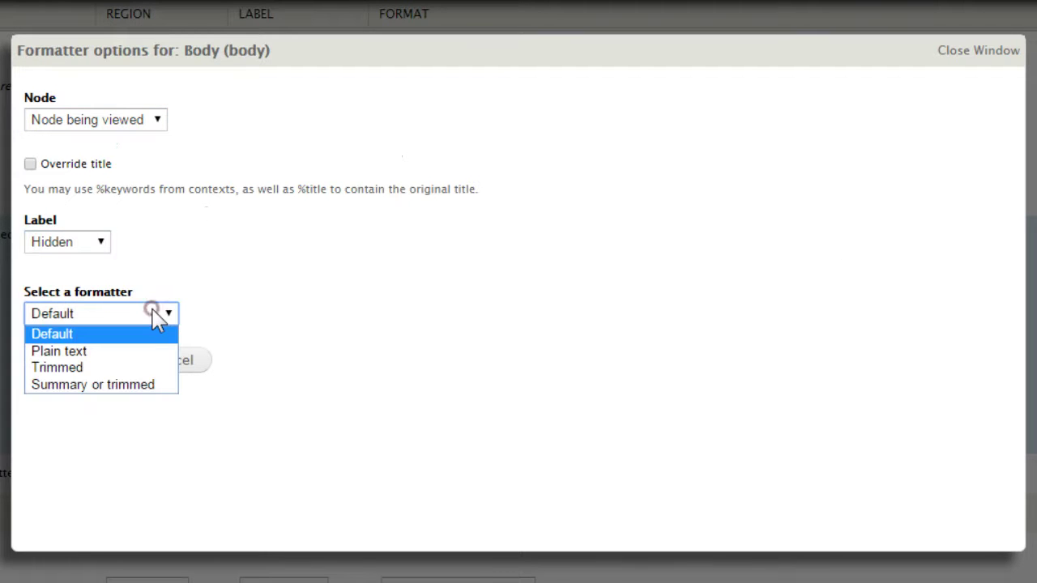
pyautogui.click(73, 367)
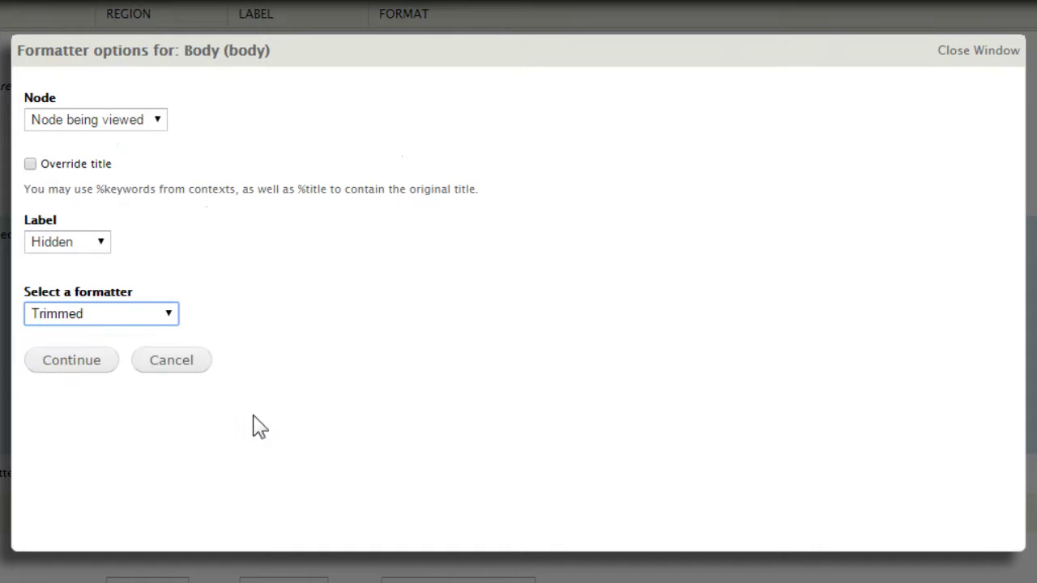
pyautogui.click(69, 364)
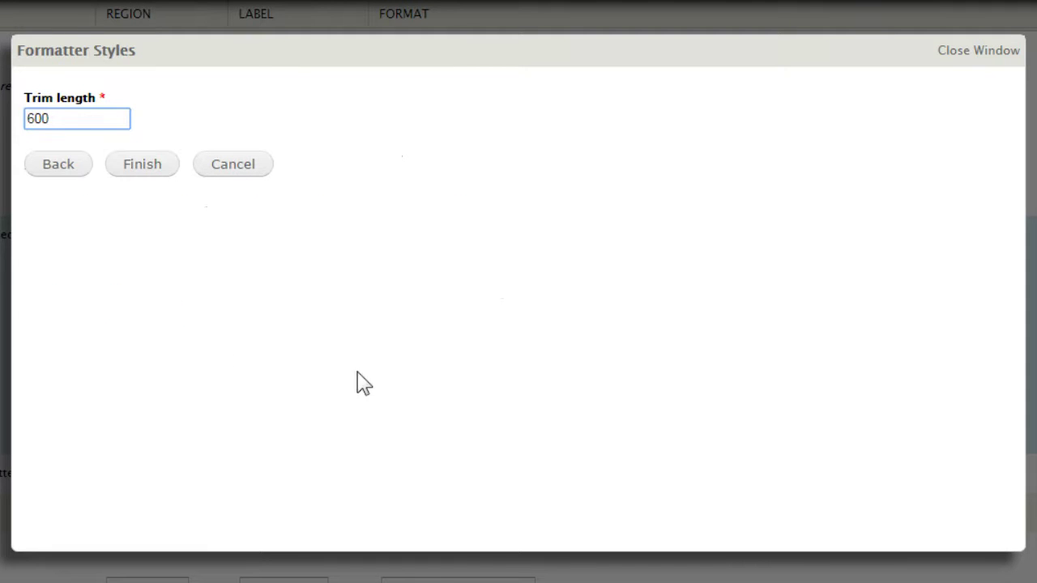
pyautogui.moveTo(35, 120); pyautogui.dragTo(27, 119)
pyautogui.press('BackSpace')
pyautogui.write('3')
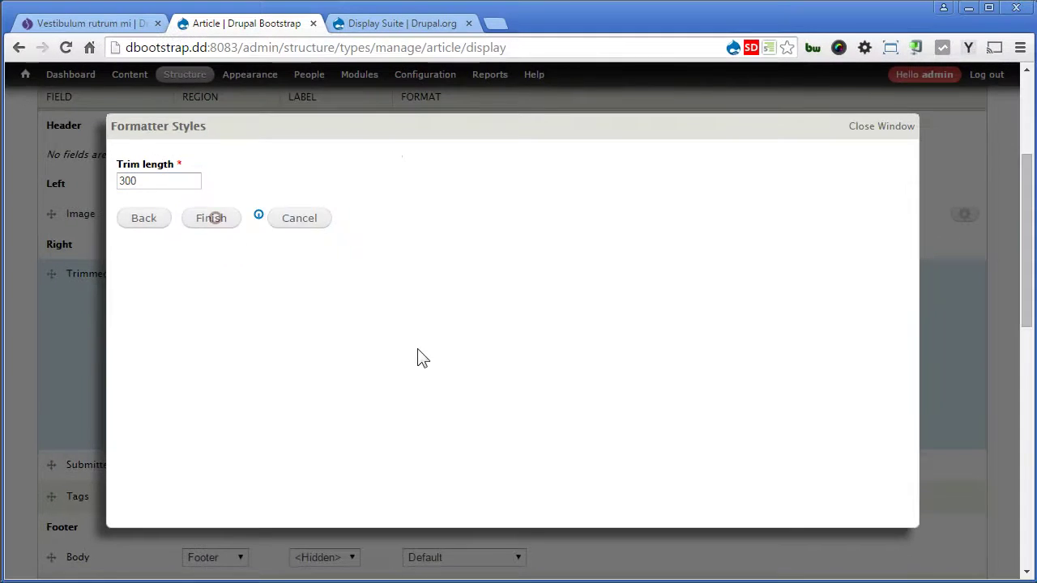
pyautogui.click(217, 222)
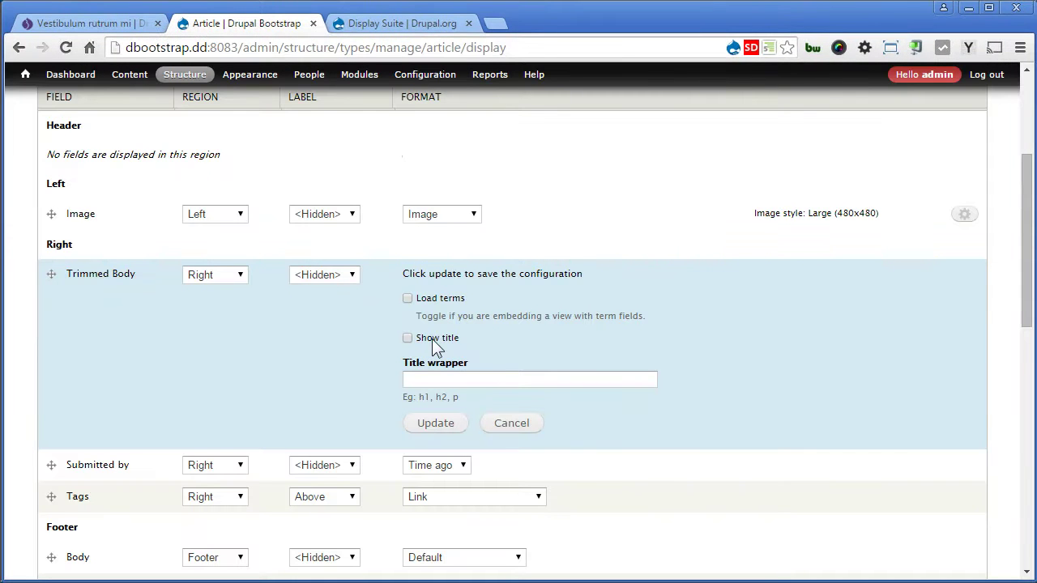
# - Apply and save the Trimmed Body settings, then reload the article showing the car image beside trimmed text
pyautogui.click(427, 423)
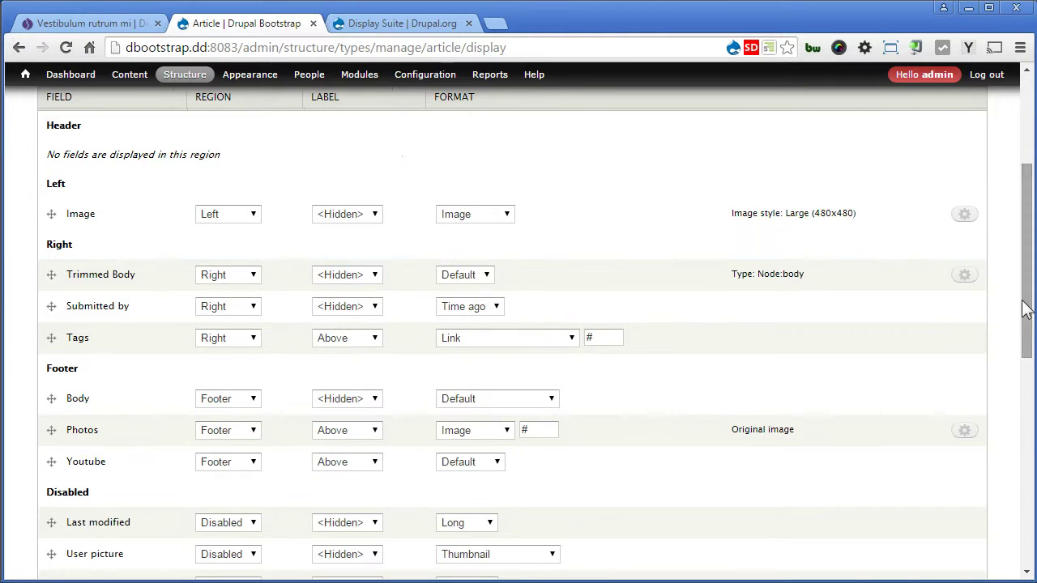
pyautogui.scroll(-6, 1023, 305)
pyautogui.click(55, 514)
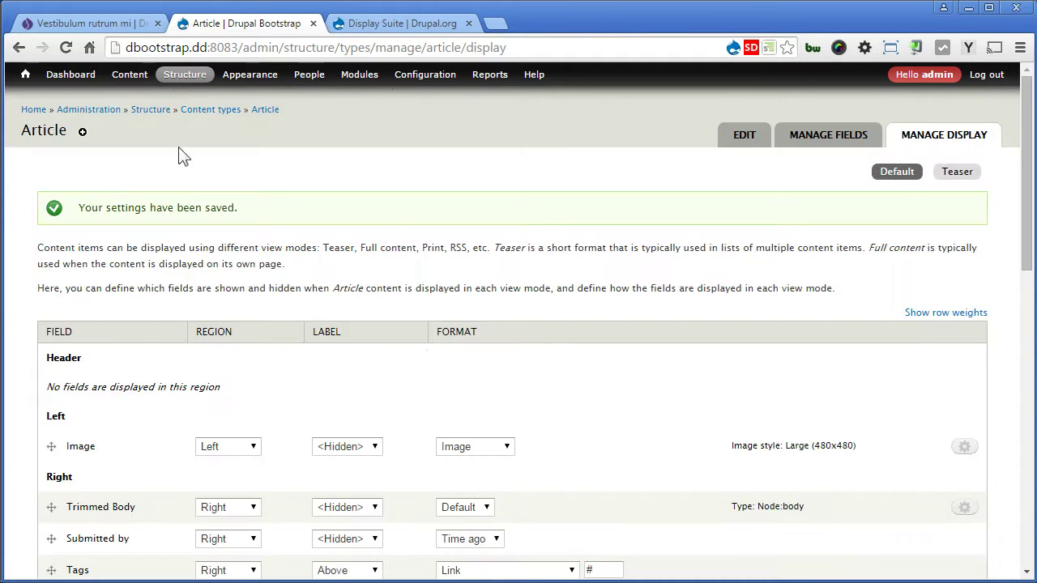
pyautogui.click(113, 22)
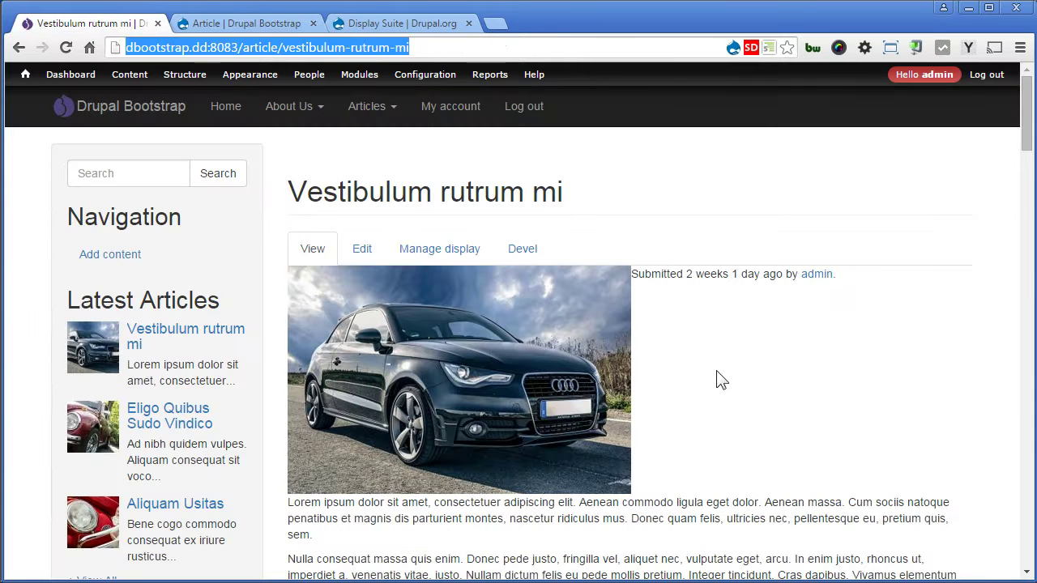
pyautogui.press('Return')
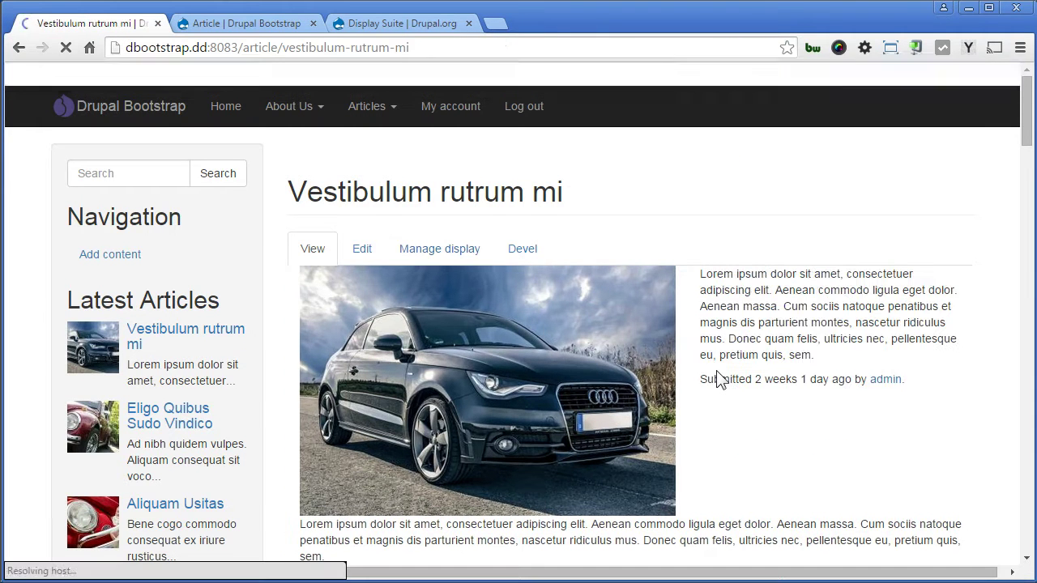